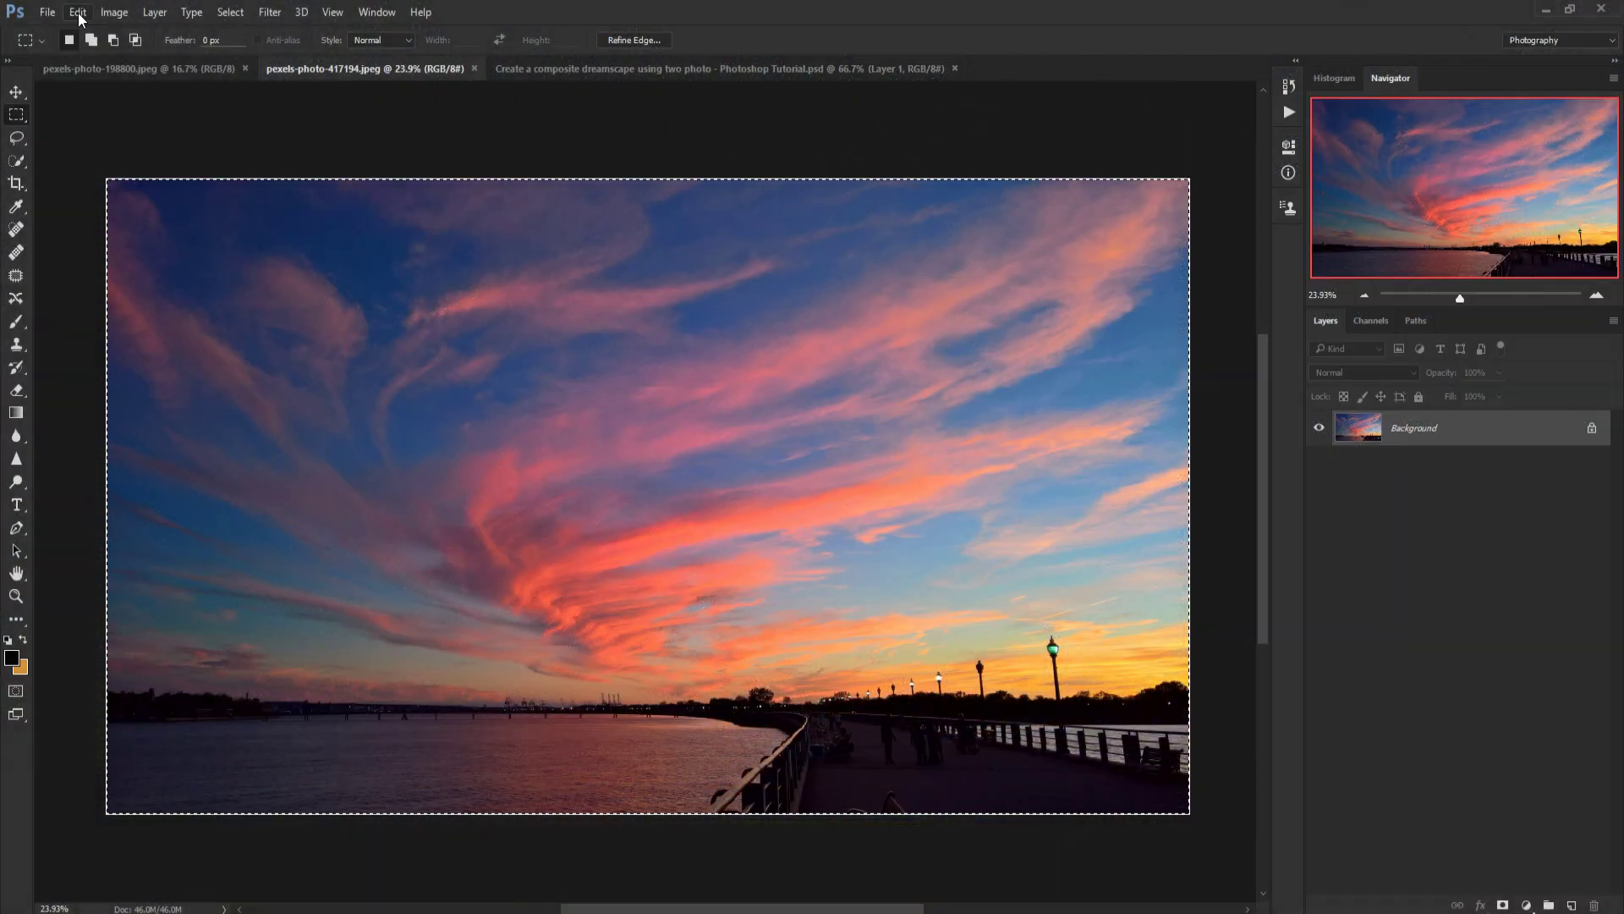
# Copy the sunset photo and paste it into the composite dreamscape document.
pyautogui.click(78, 12)
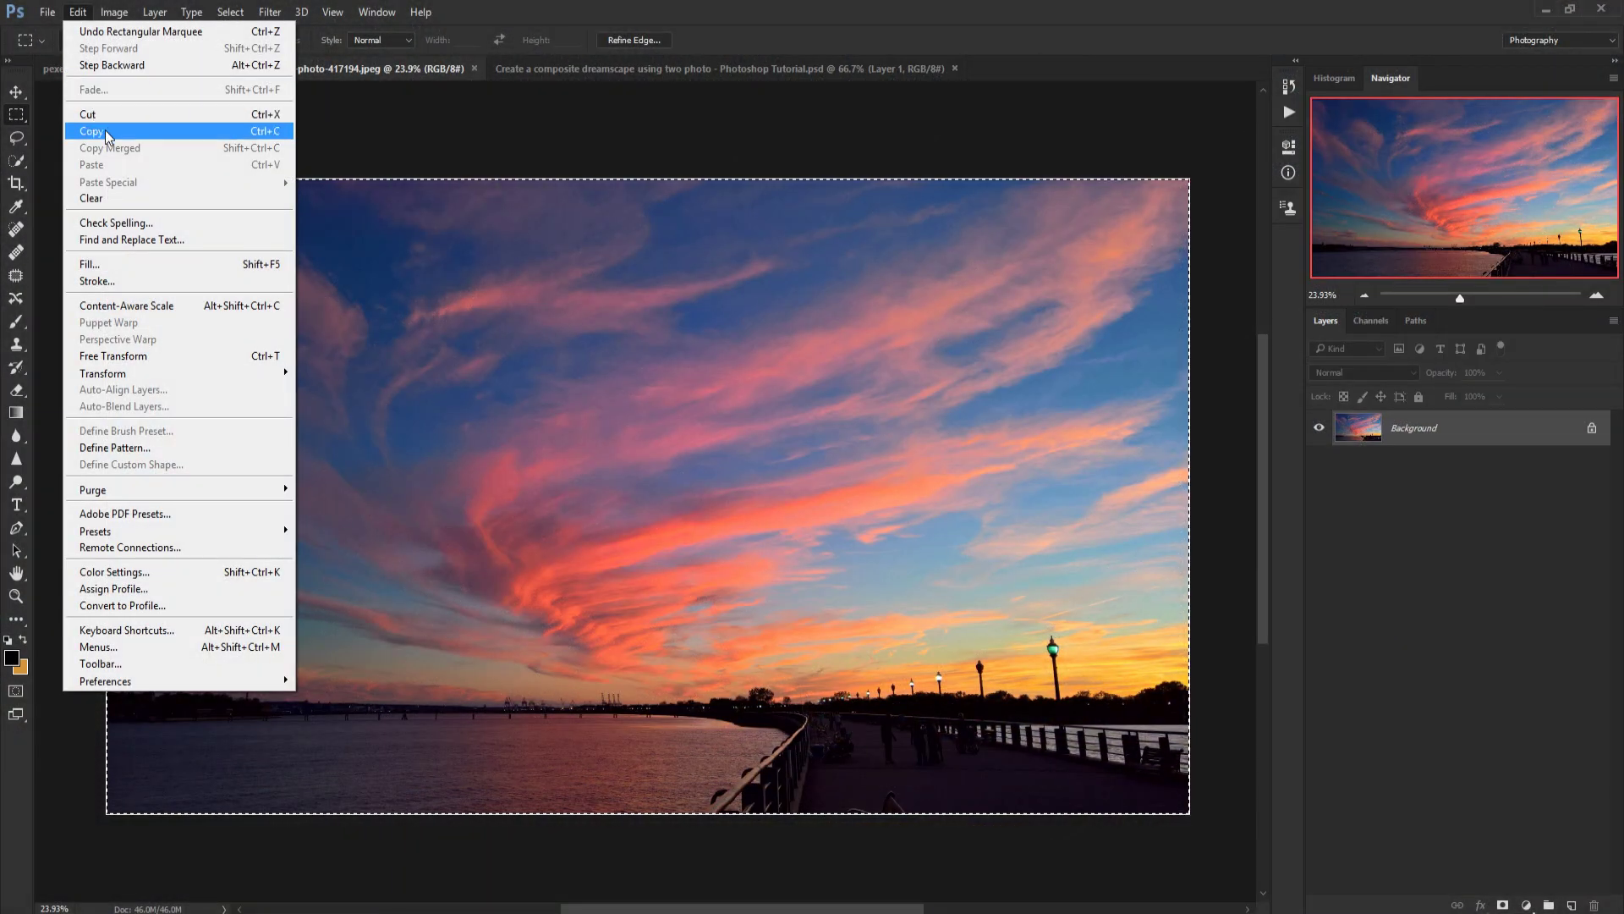
pyautogui.click(101, 127)
pyautogui.click(525, 70)
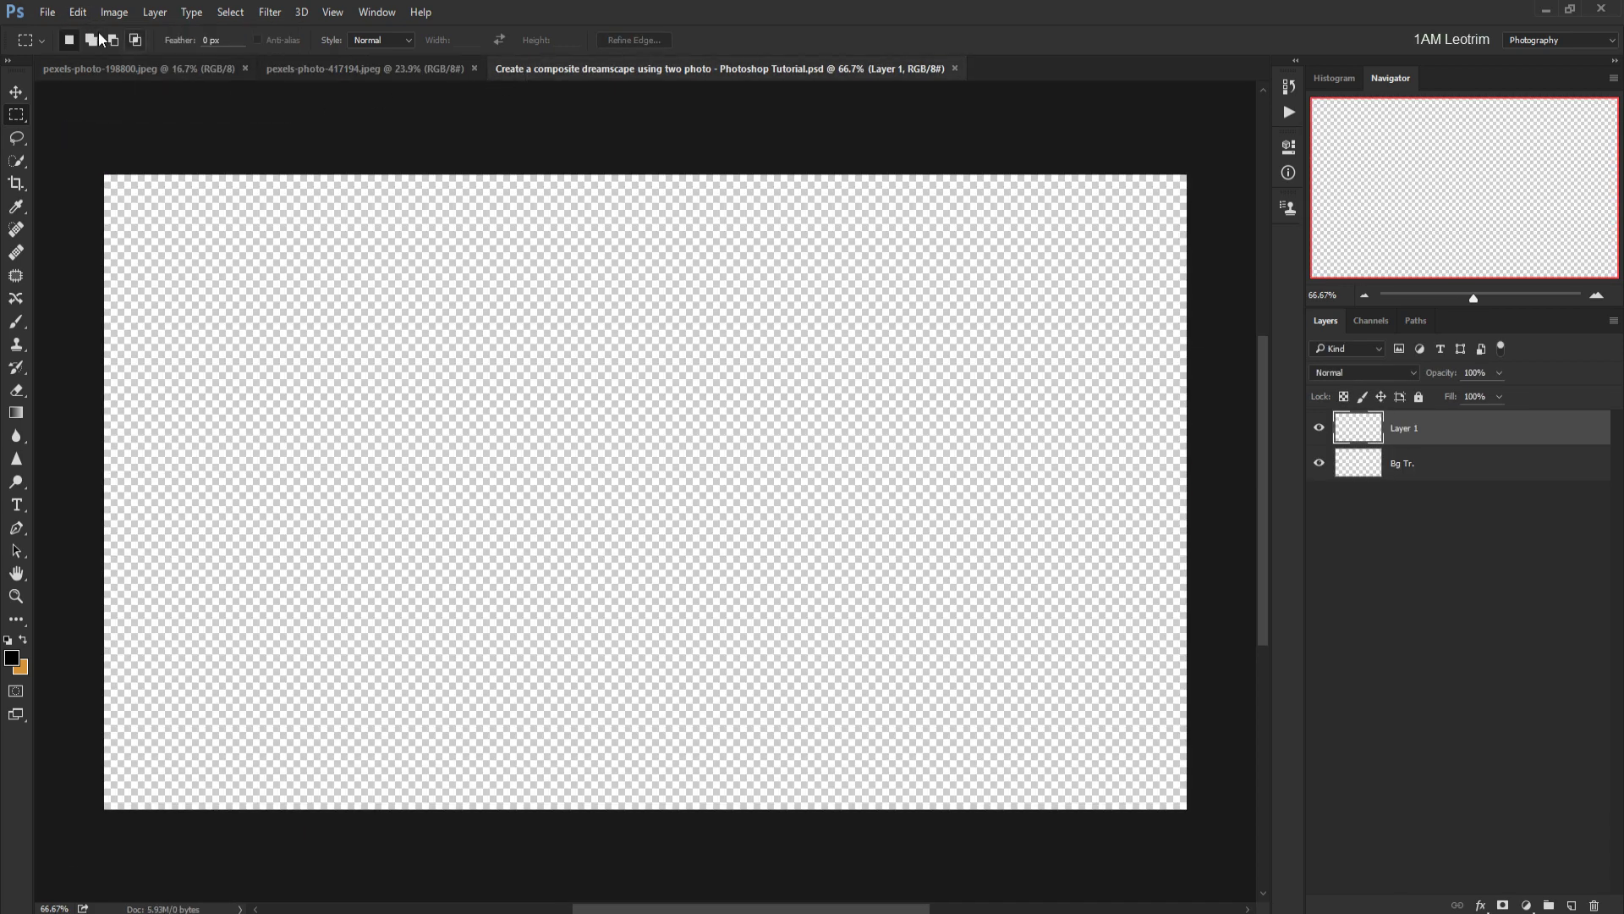
pyautogui.click(78, 12)
pyautogui.click(85, 161)
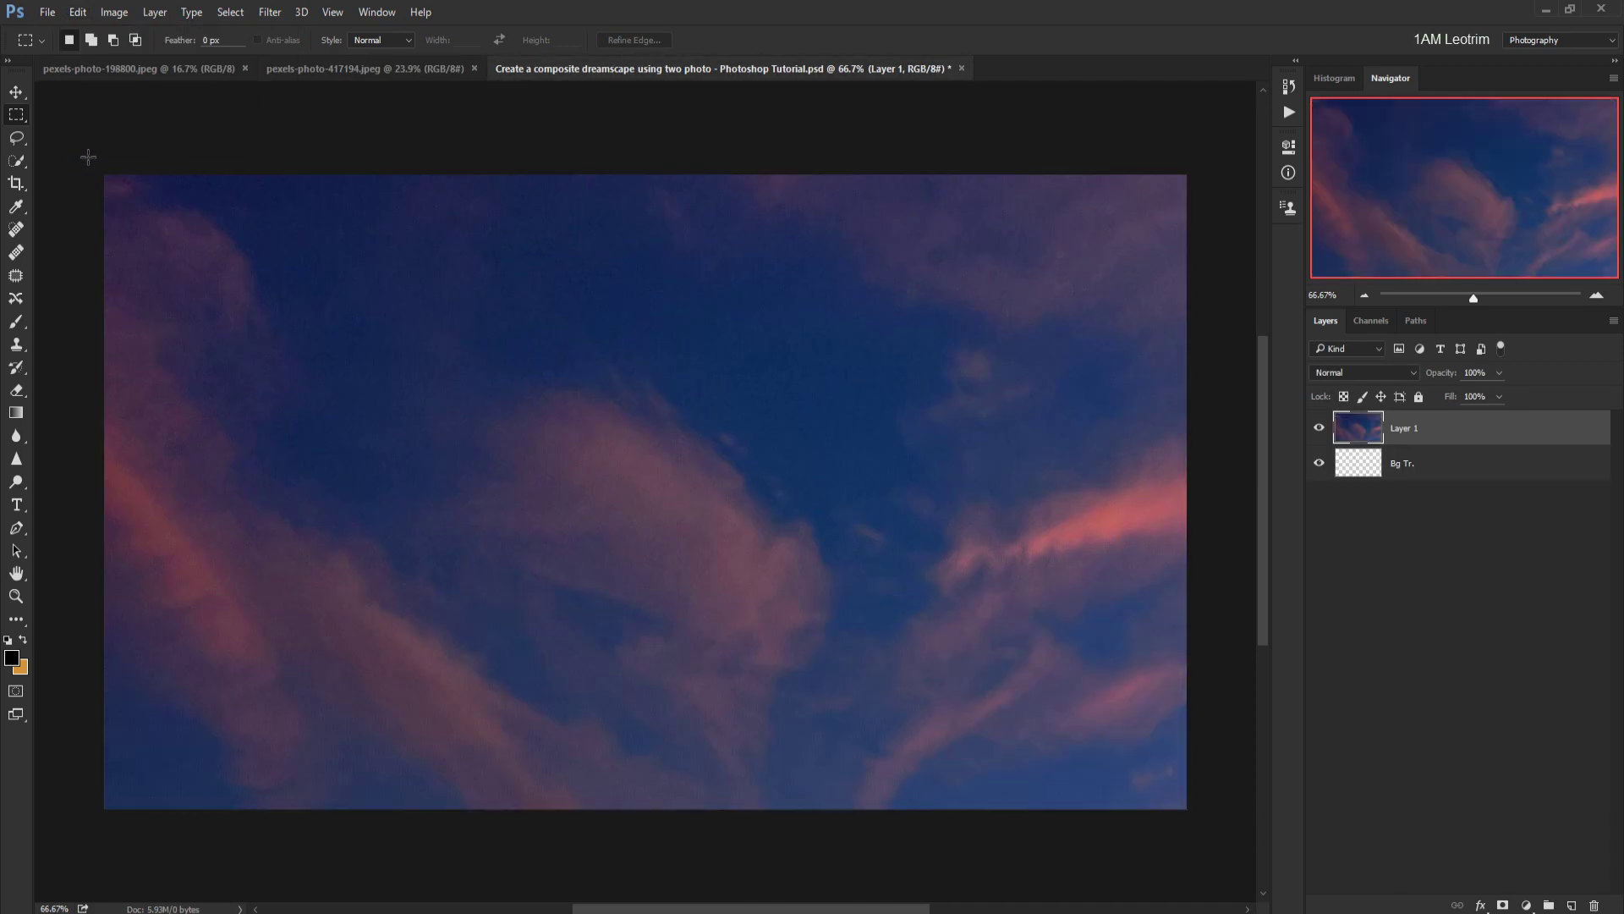
# Scale the pasted sunset photo to fill the canvas and commit the transform.
pyautogui.click(16, 93)
pyautogui.scroll(-3, 450, 364)
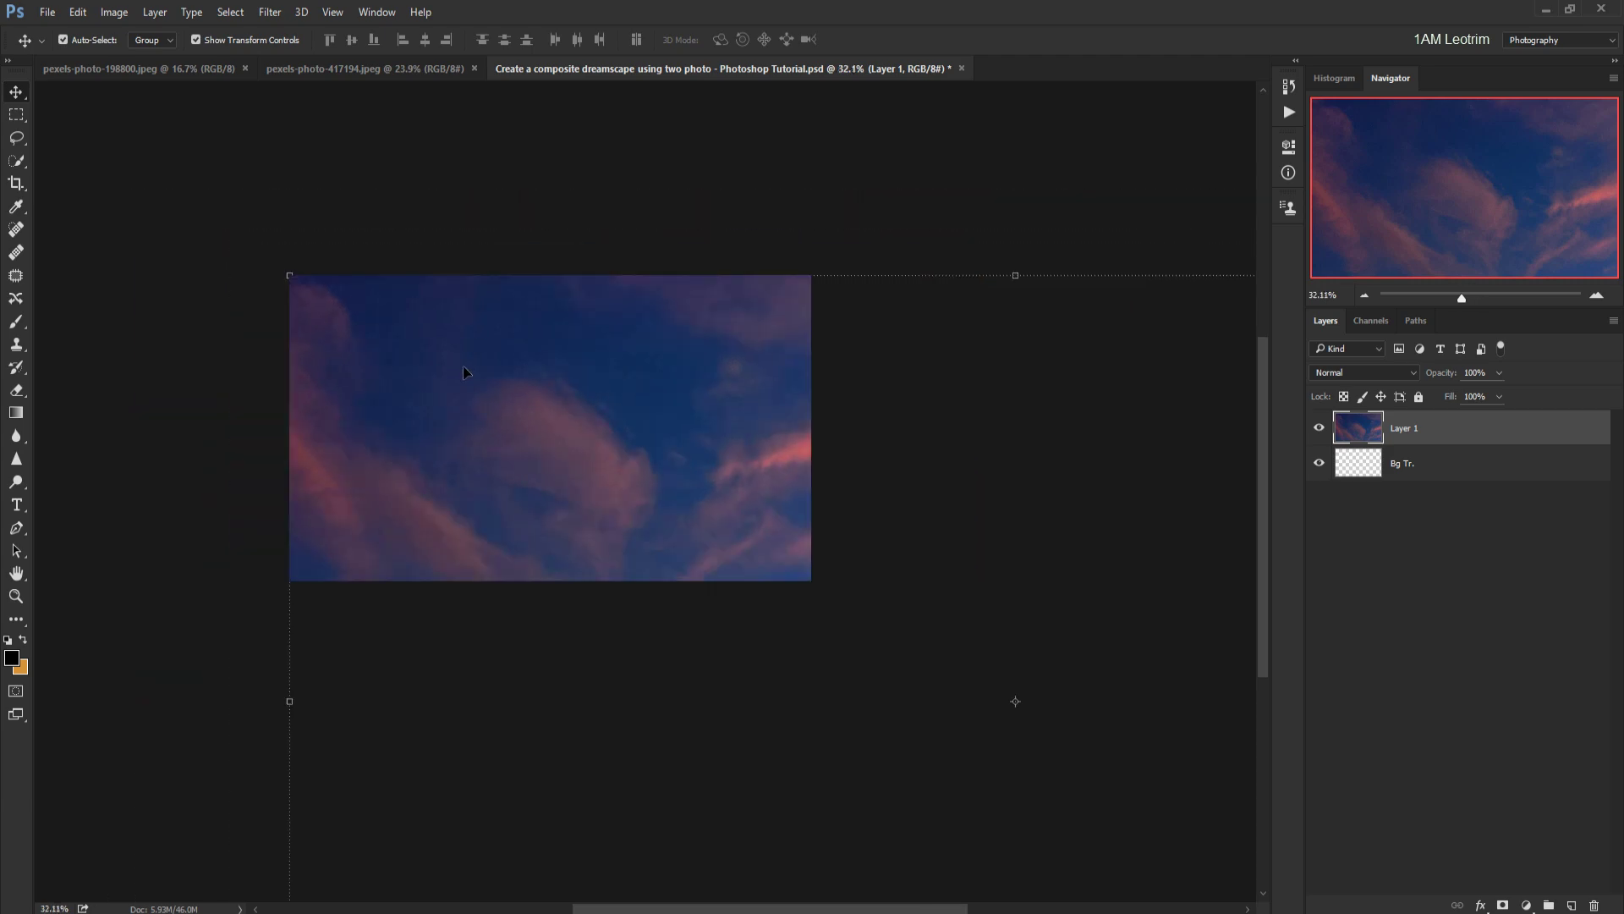
pyautogui.scroll(-3, 464, 366)
pyautogui.moveTo(1148, 774); pyautogui.dragTo(711, 511)
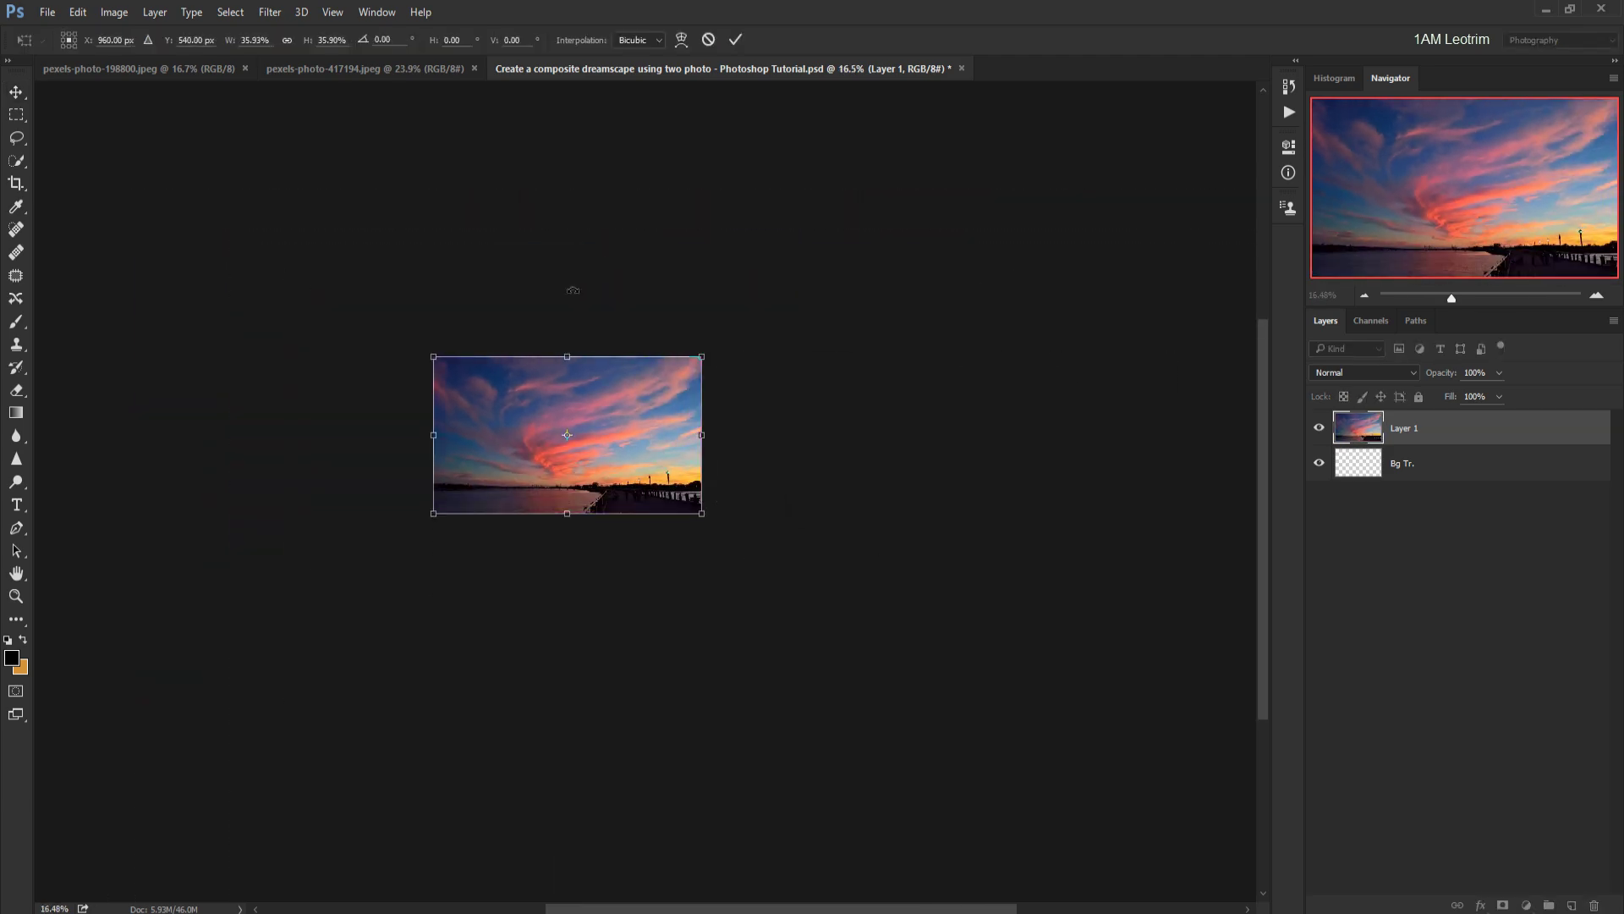
pyautogui.scroll(4, 559, 355)
pyautogui.scroll(3, 574, 330)
pyautogui.moveTo(621, 230); pyautogui.dragTo(621, 206)
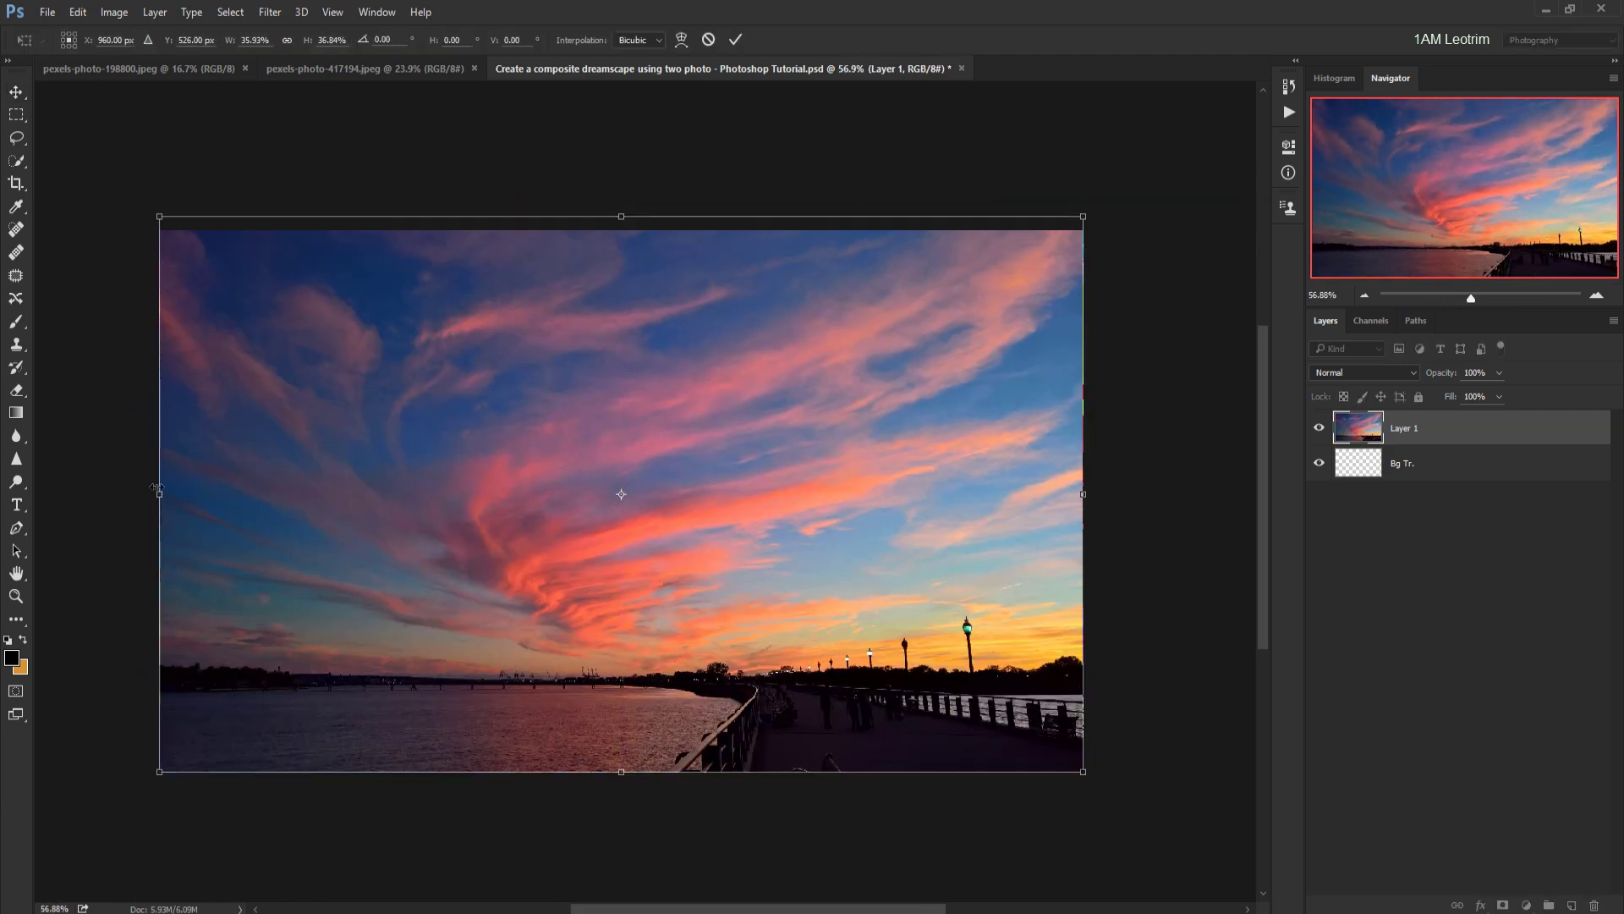
pyautogui.moveTo(159, 501); pyautogui.dragTo(142, 488)
pyautogui.moveTo(1086, 483); pyautogui.dragTo(1098, 483)
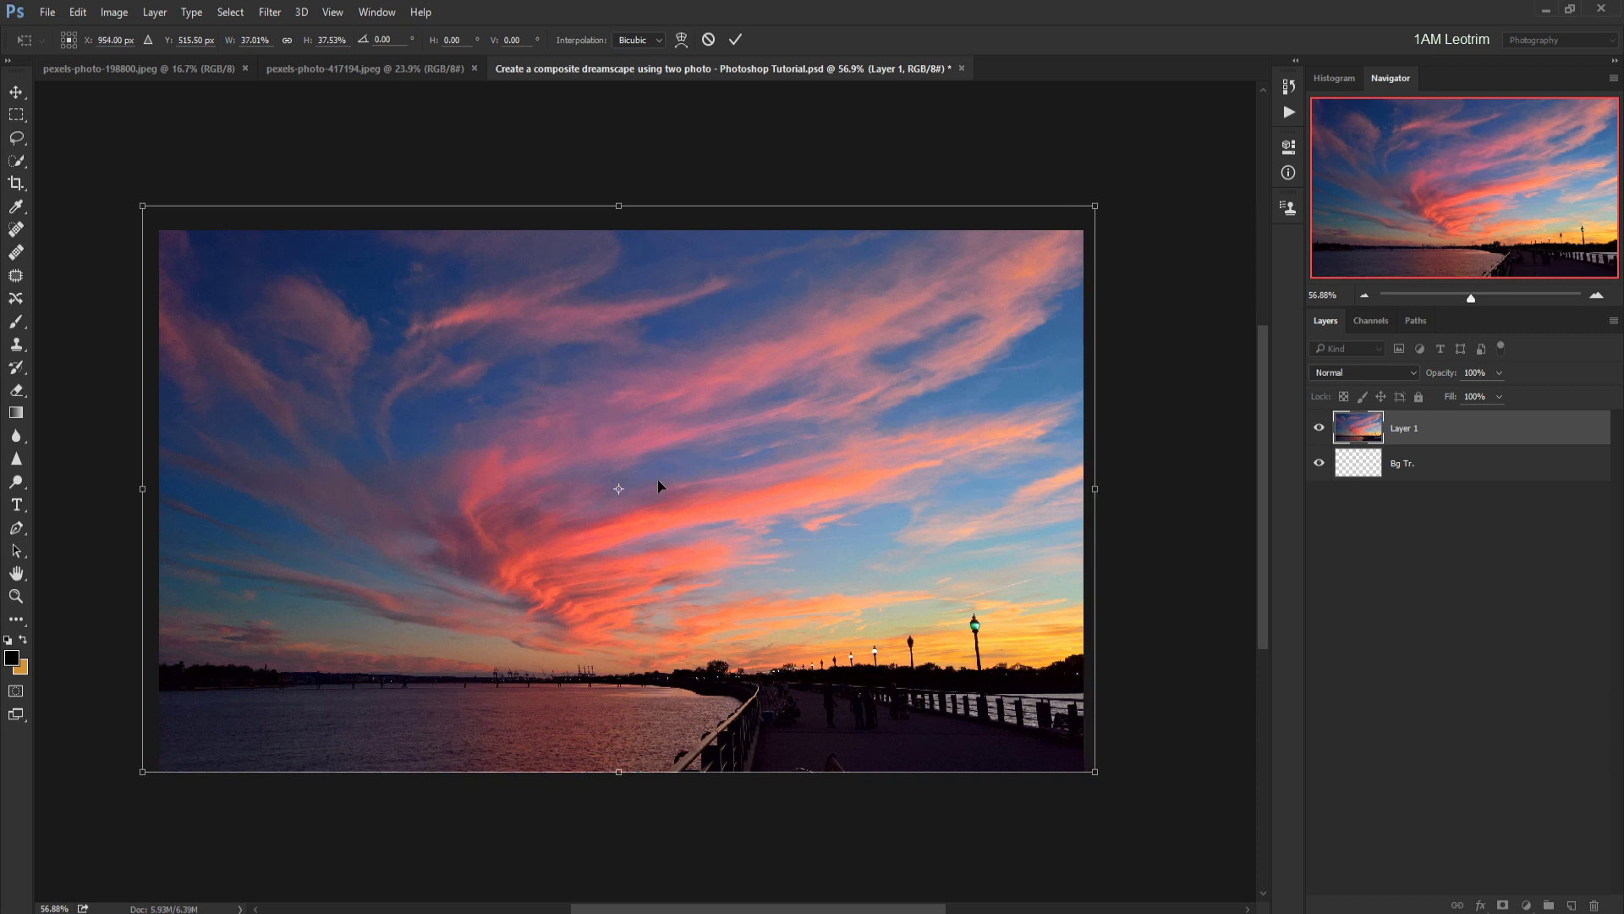
pyautogui.moveTo(658, 479); pyautogui.dragTo(659, 479)
pyautogui.press('Return')
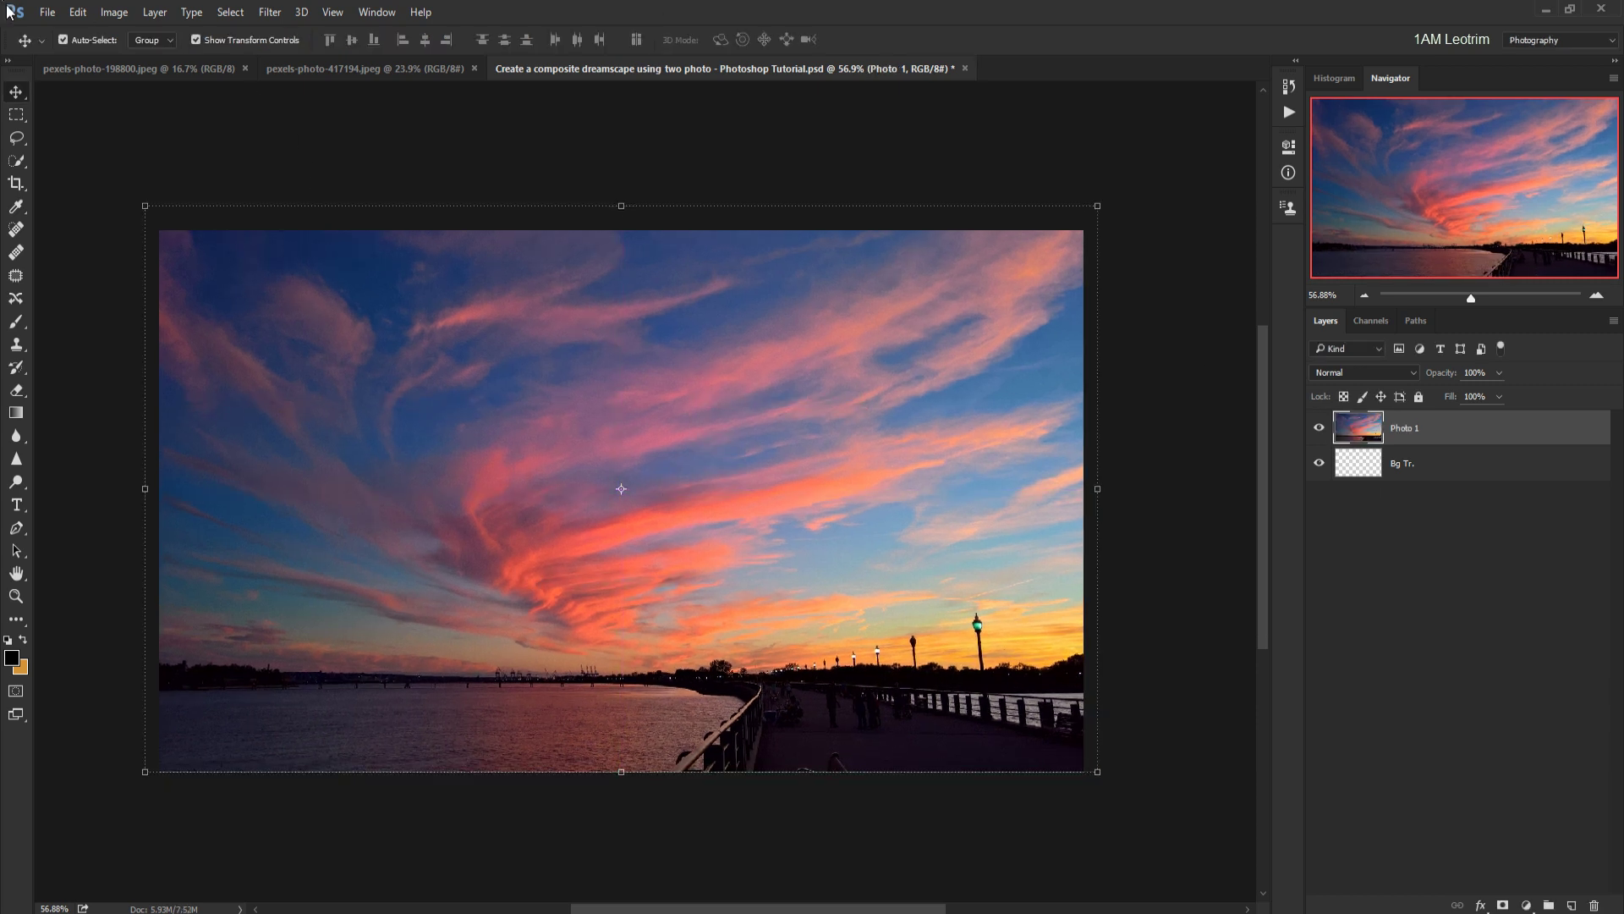
# Select the whole Milky Way star photo and paste it into the composite as a new layer.
pyautogui.click(93, 68)
pyautogui.click(16, 115)
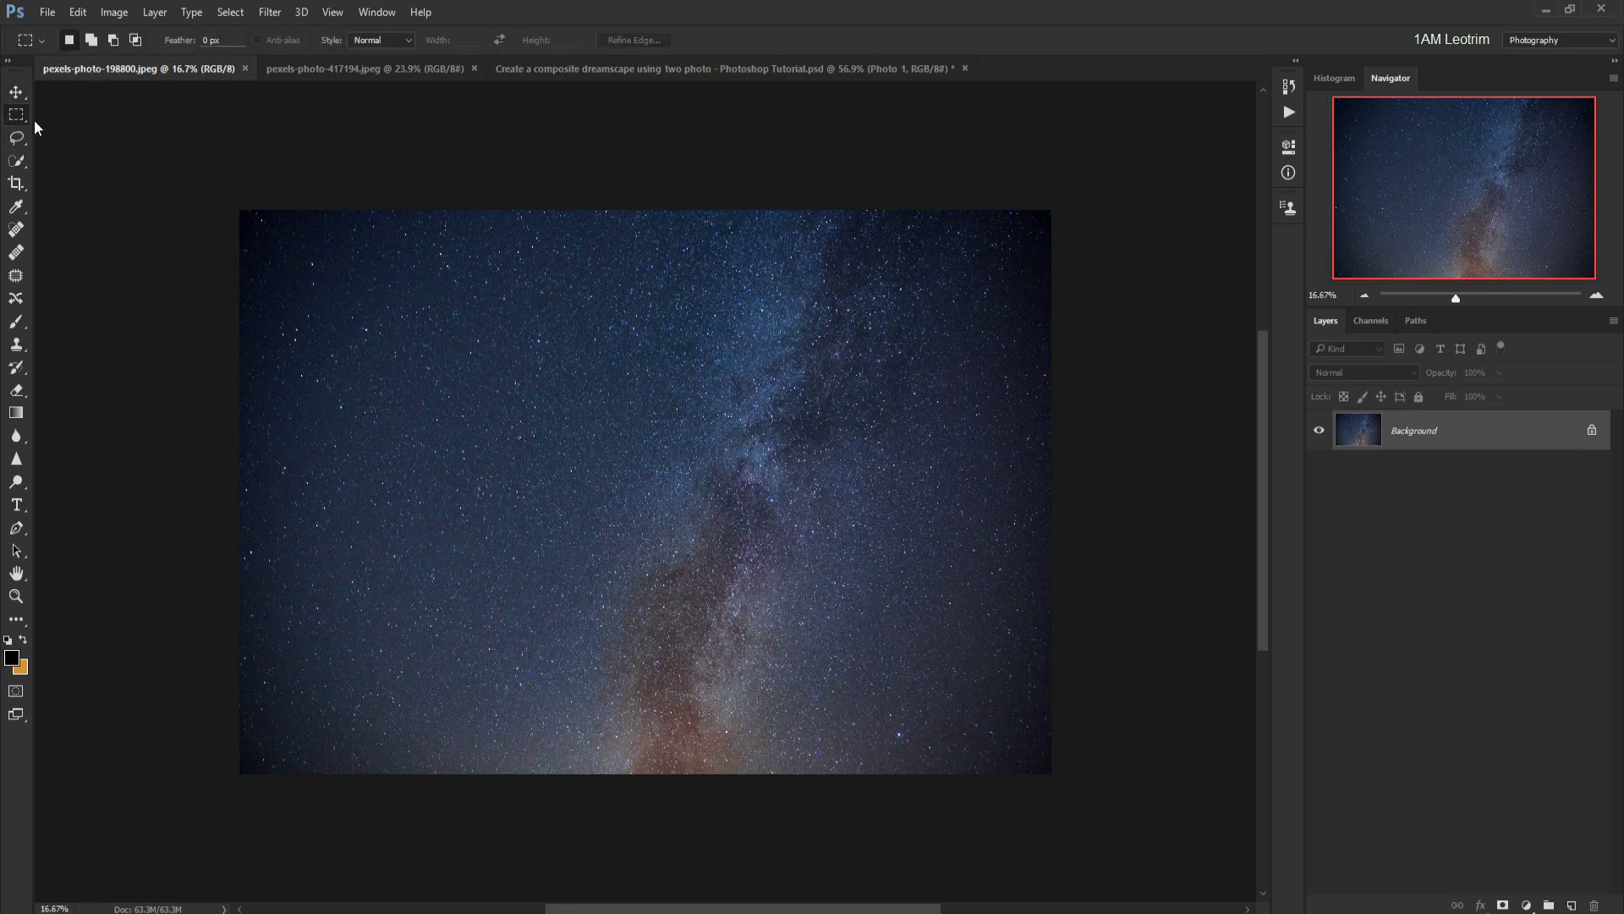
pyautogui.moveTo(967, 704); pyautogui.dragTo(1092, 783)
pyautogui.click(78, 12)
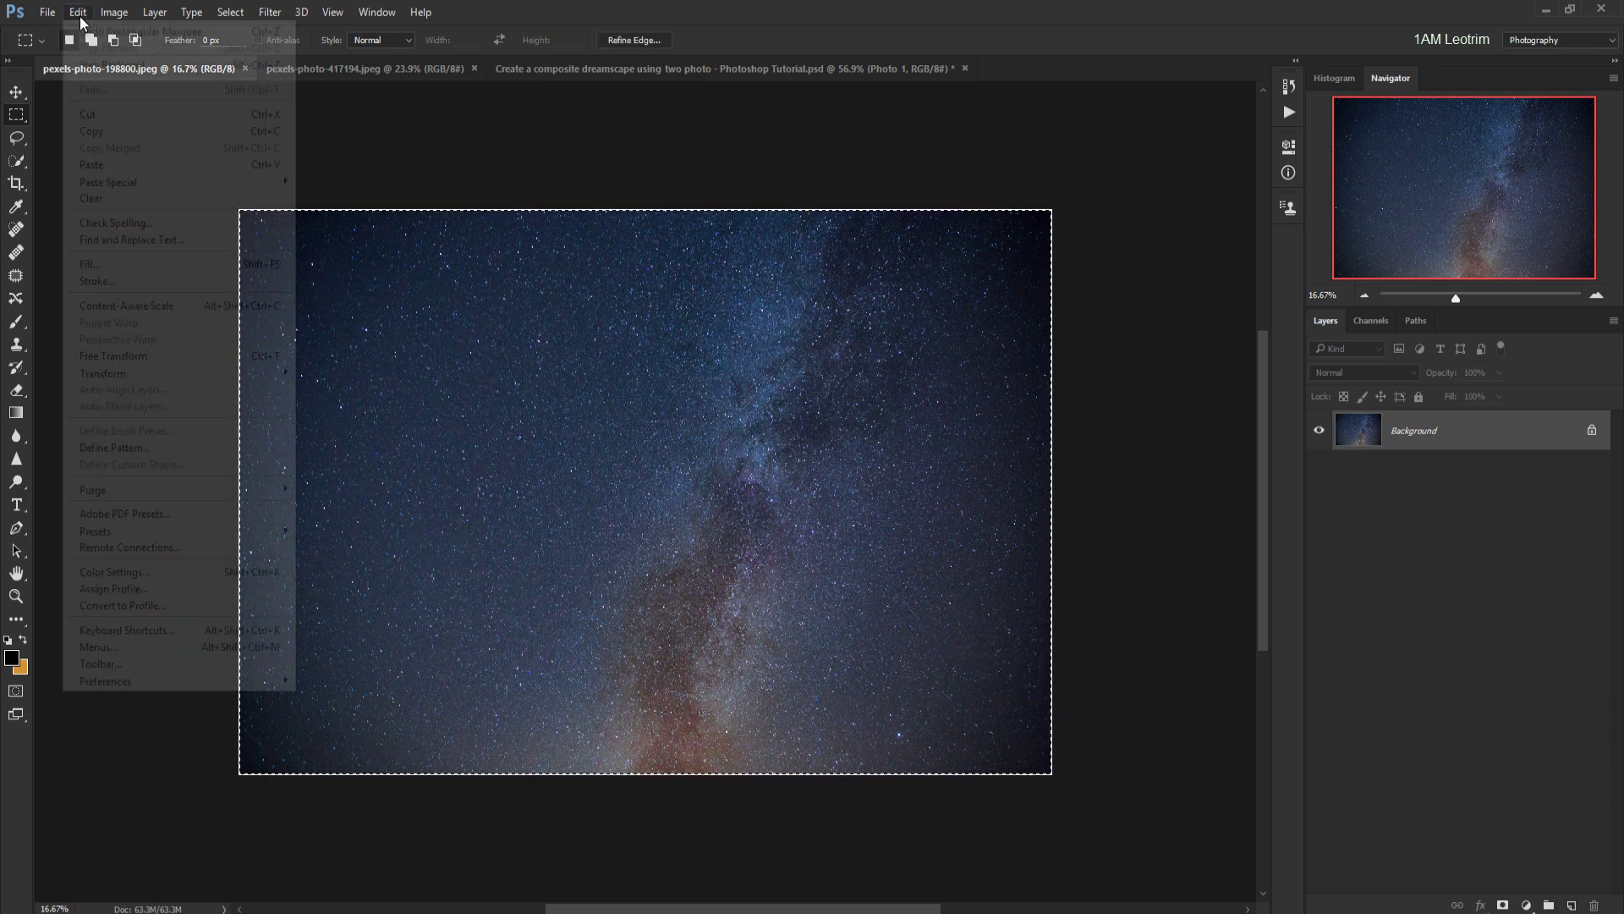
pyautogui.click(127, 131)
pyautogui.click(780, 70)
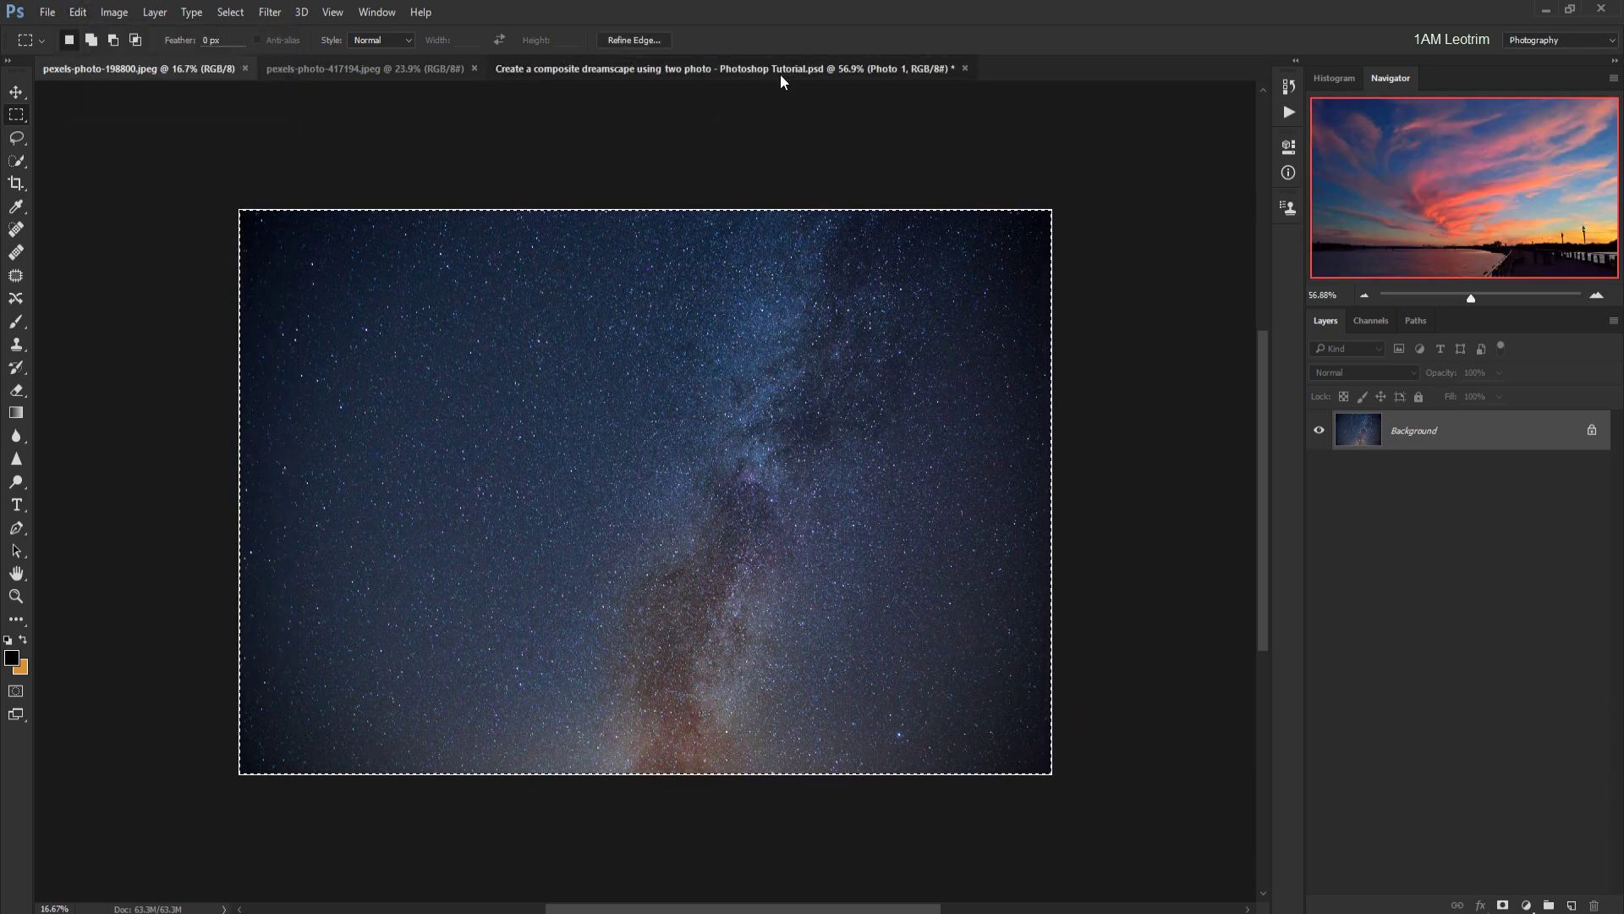
pyautogui.click(77, 12)
pyautogui.click(121, 168)
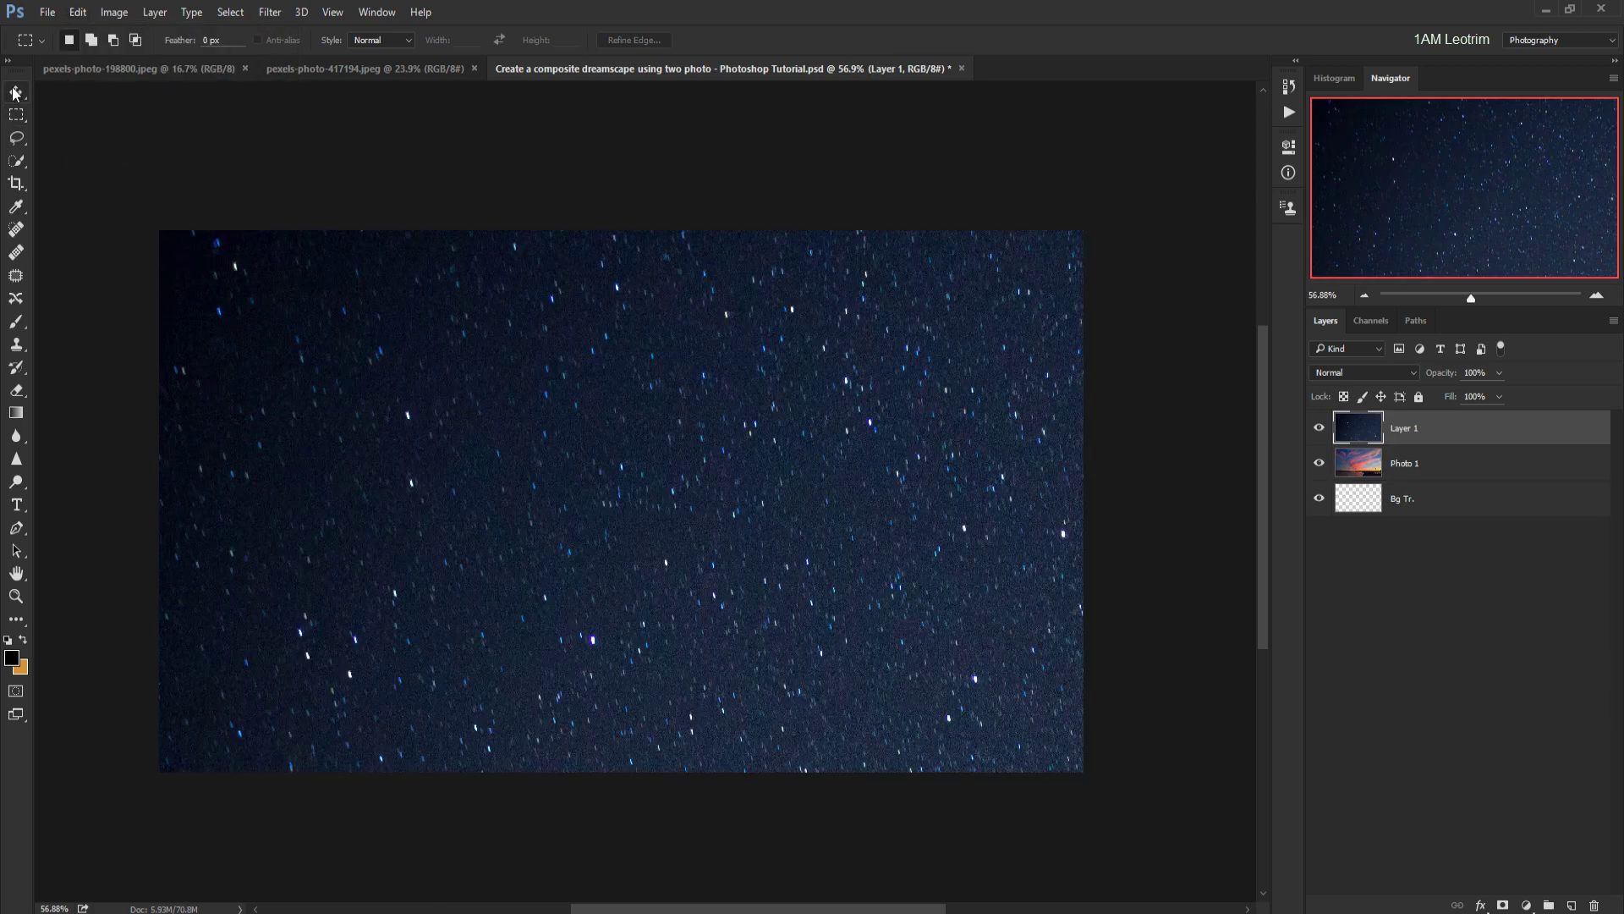
# Scale the star photo to cover the canvas and commit the transform.
pyautogui.click(16, 93)
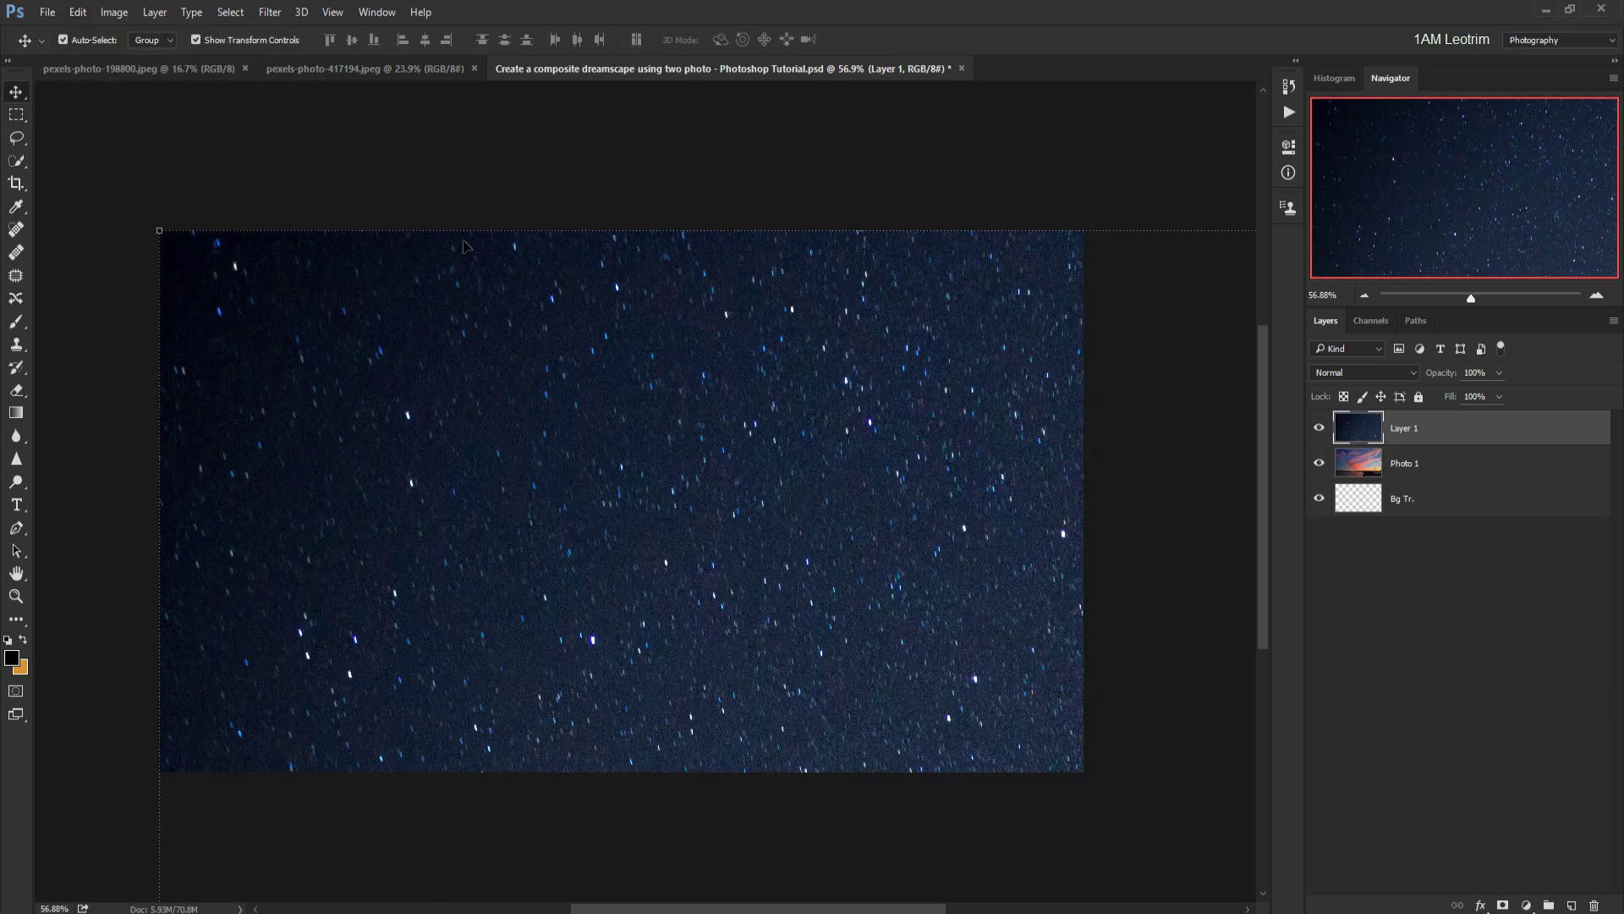
pyautogui.scroll(-3, 619, 330)
pyautogui.scroll(-2, 619, 330)
pyautogui.moveTo(1066, 674); pyautogui.dragTo(624, 328)
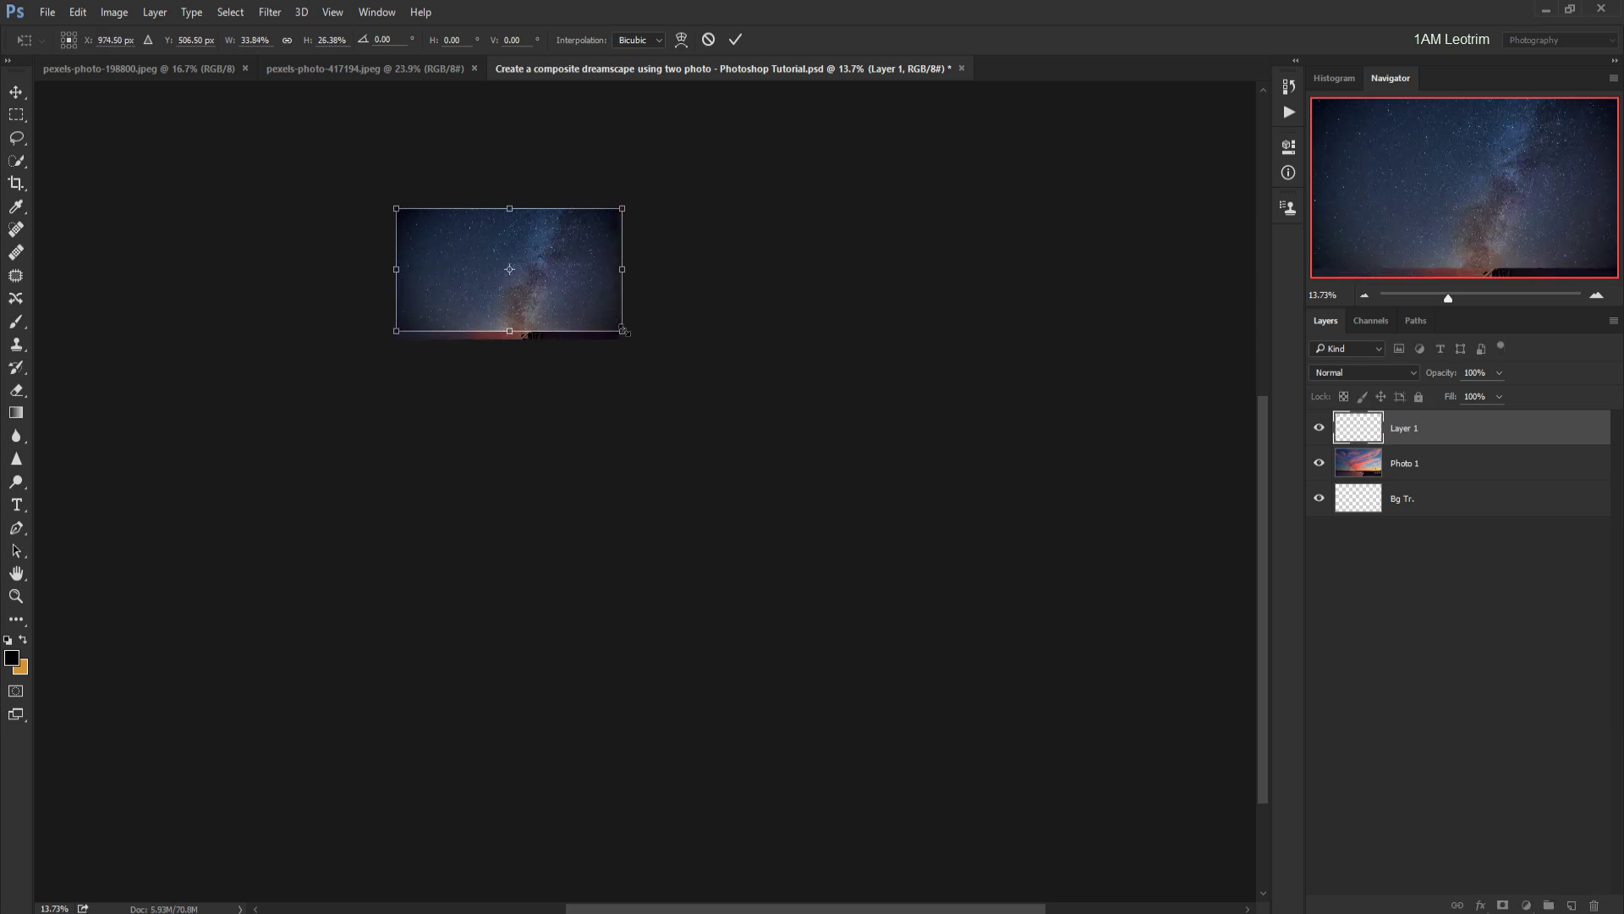
pyautogui.scroll(3, 613, 332)
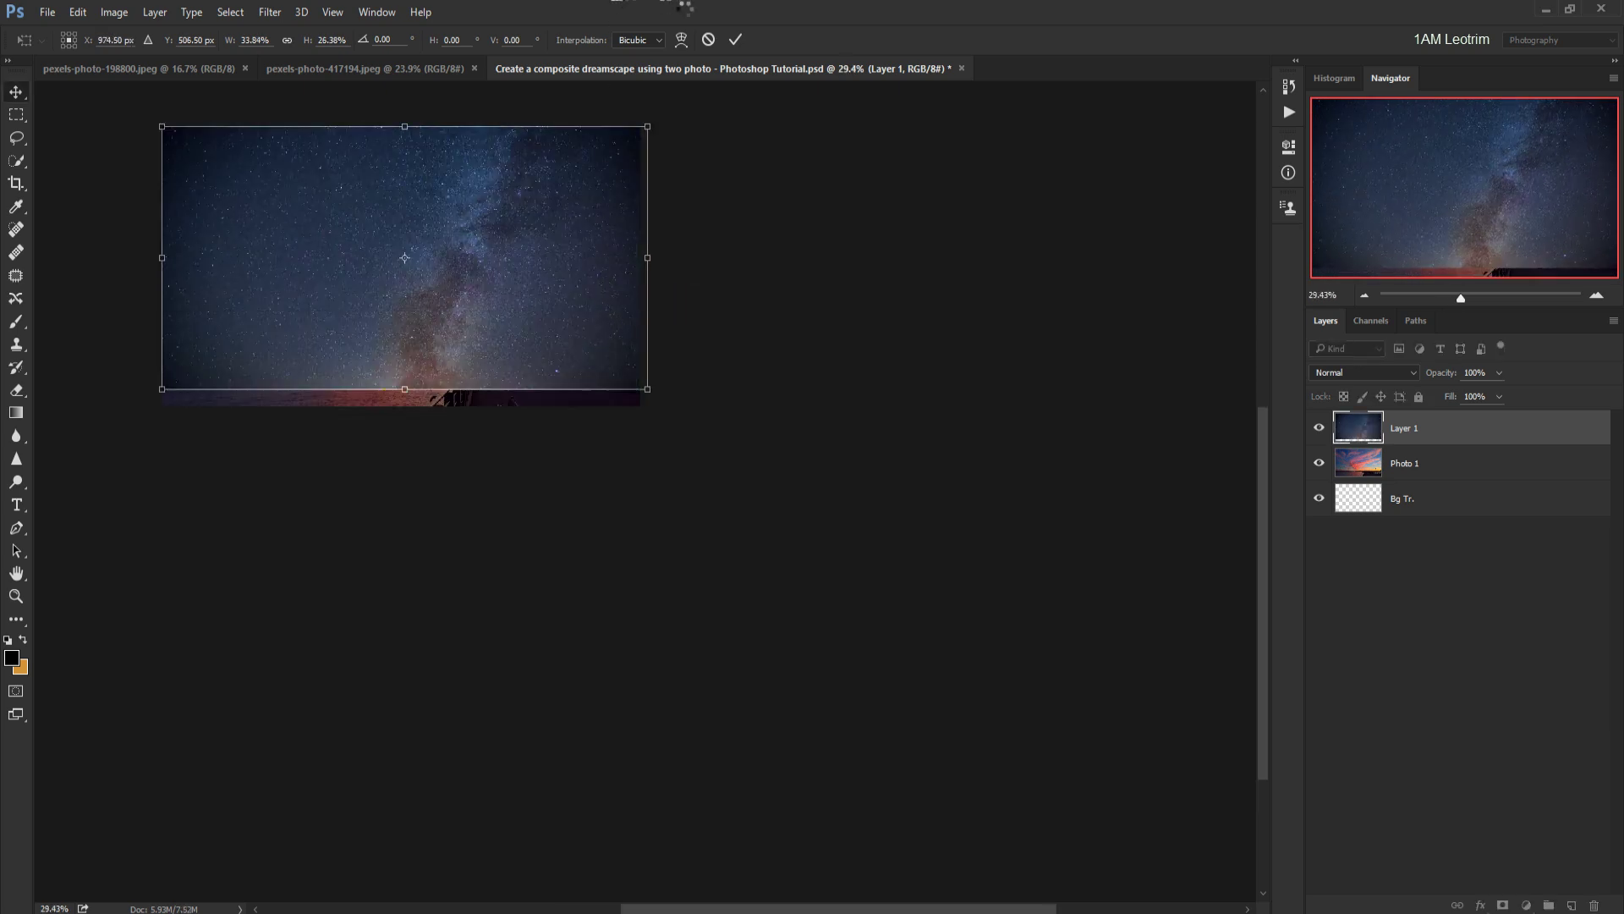
pyautogui.click(736, 39)
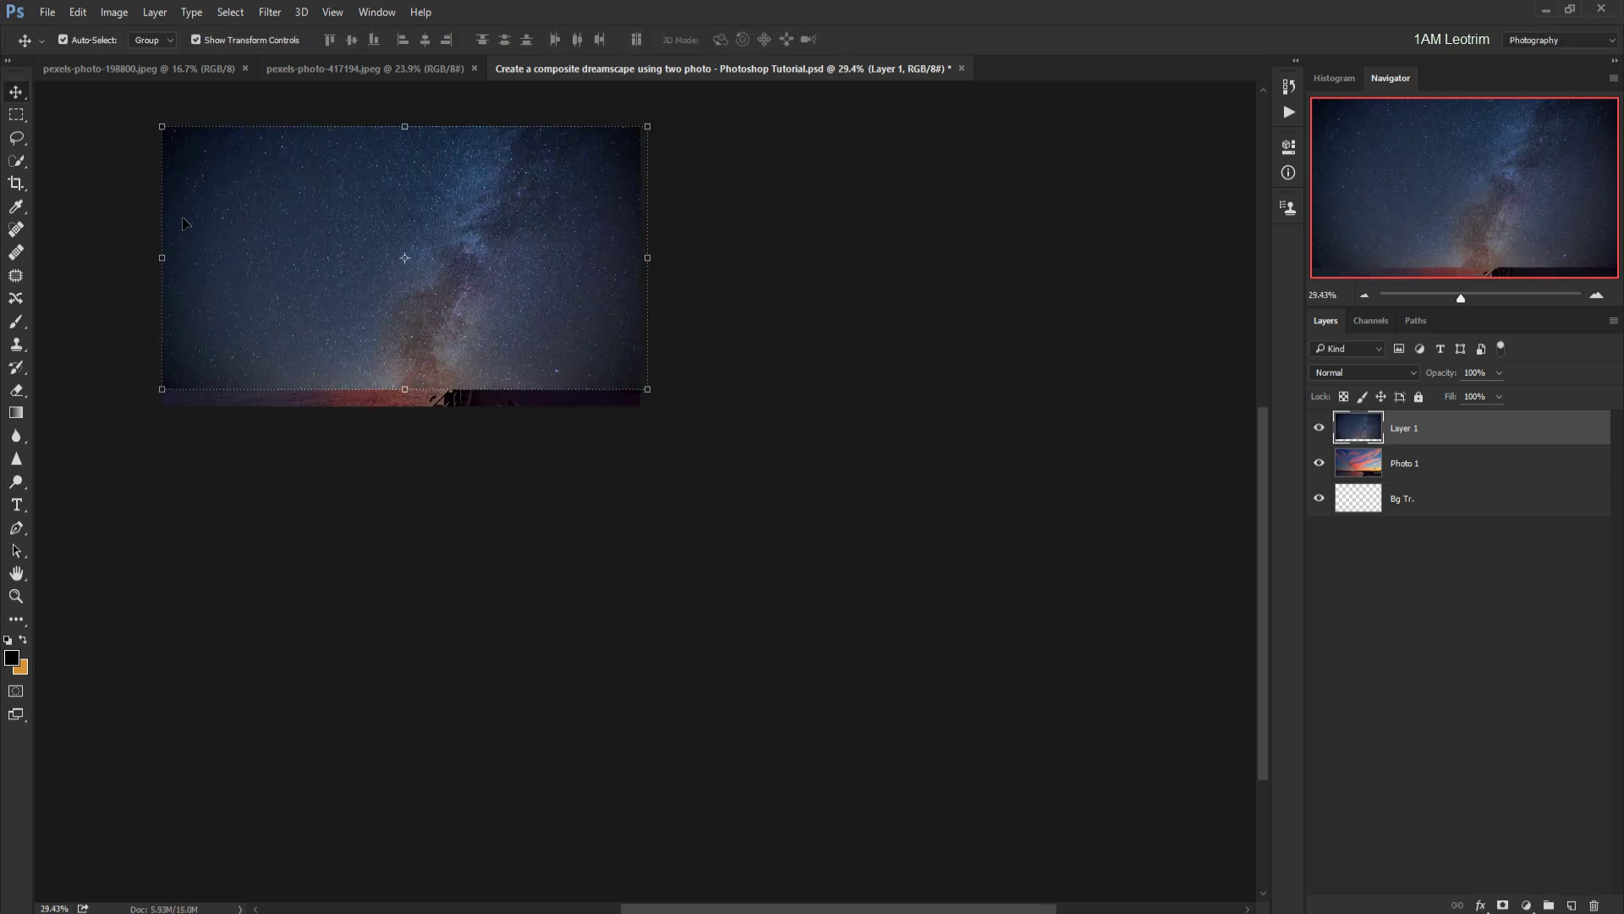
pyautogui.scroll(2, 220, 240)
pyautogui.scroll(1, 269, 223)
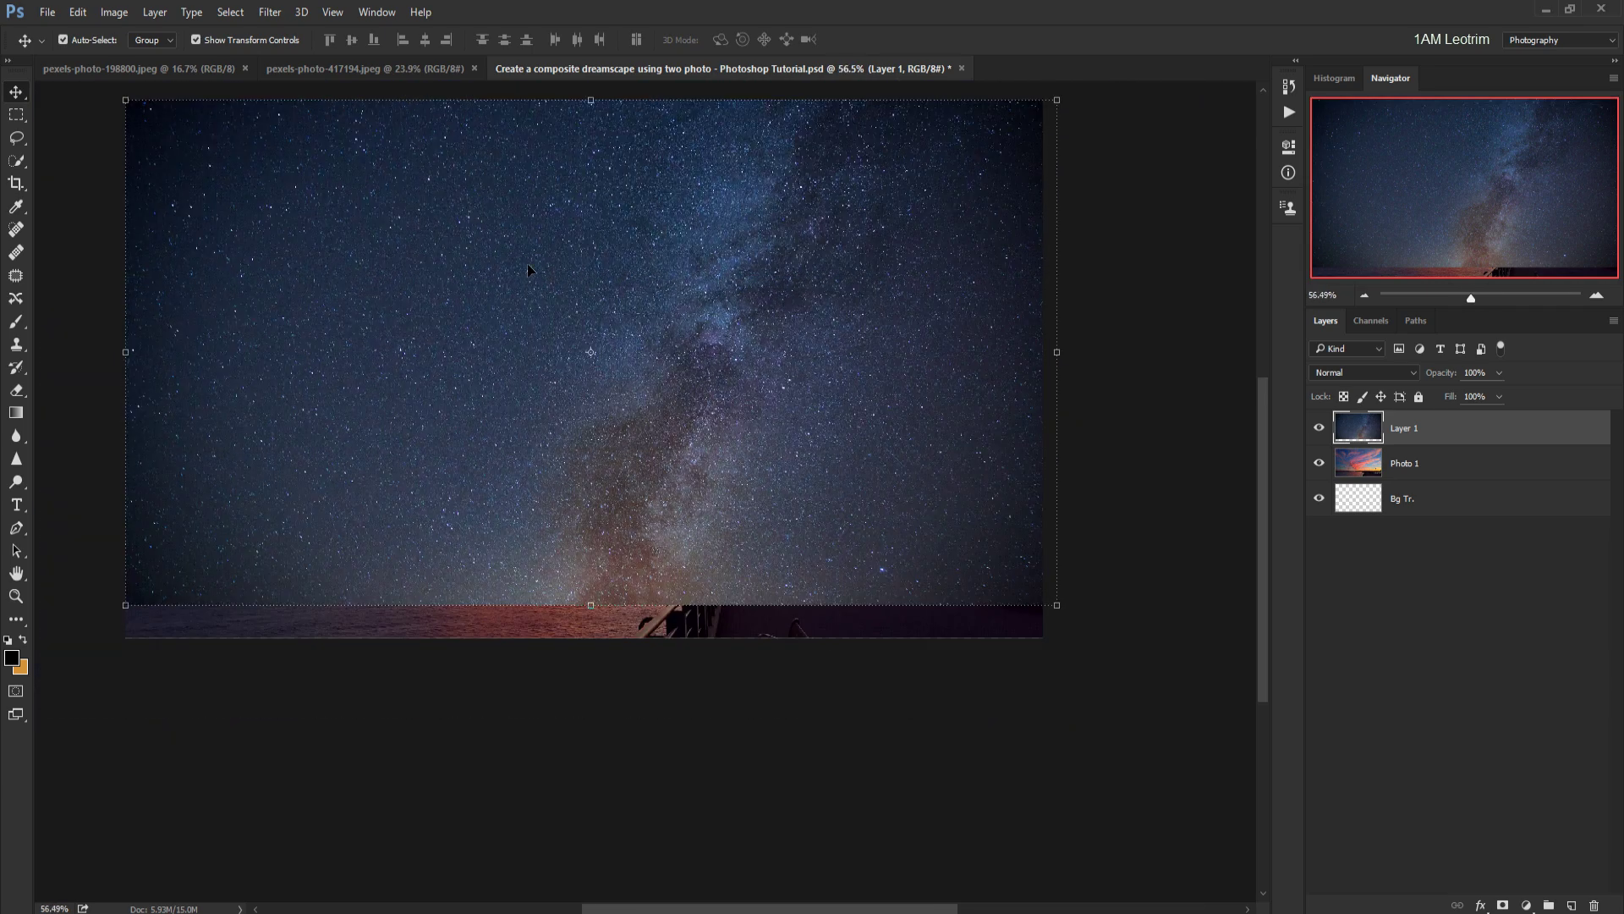
pyautogui.moveTo(1264, 489); pyautogui.dragTo(1260, 427)
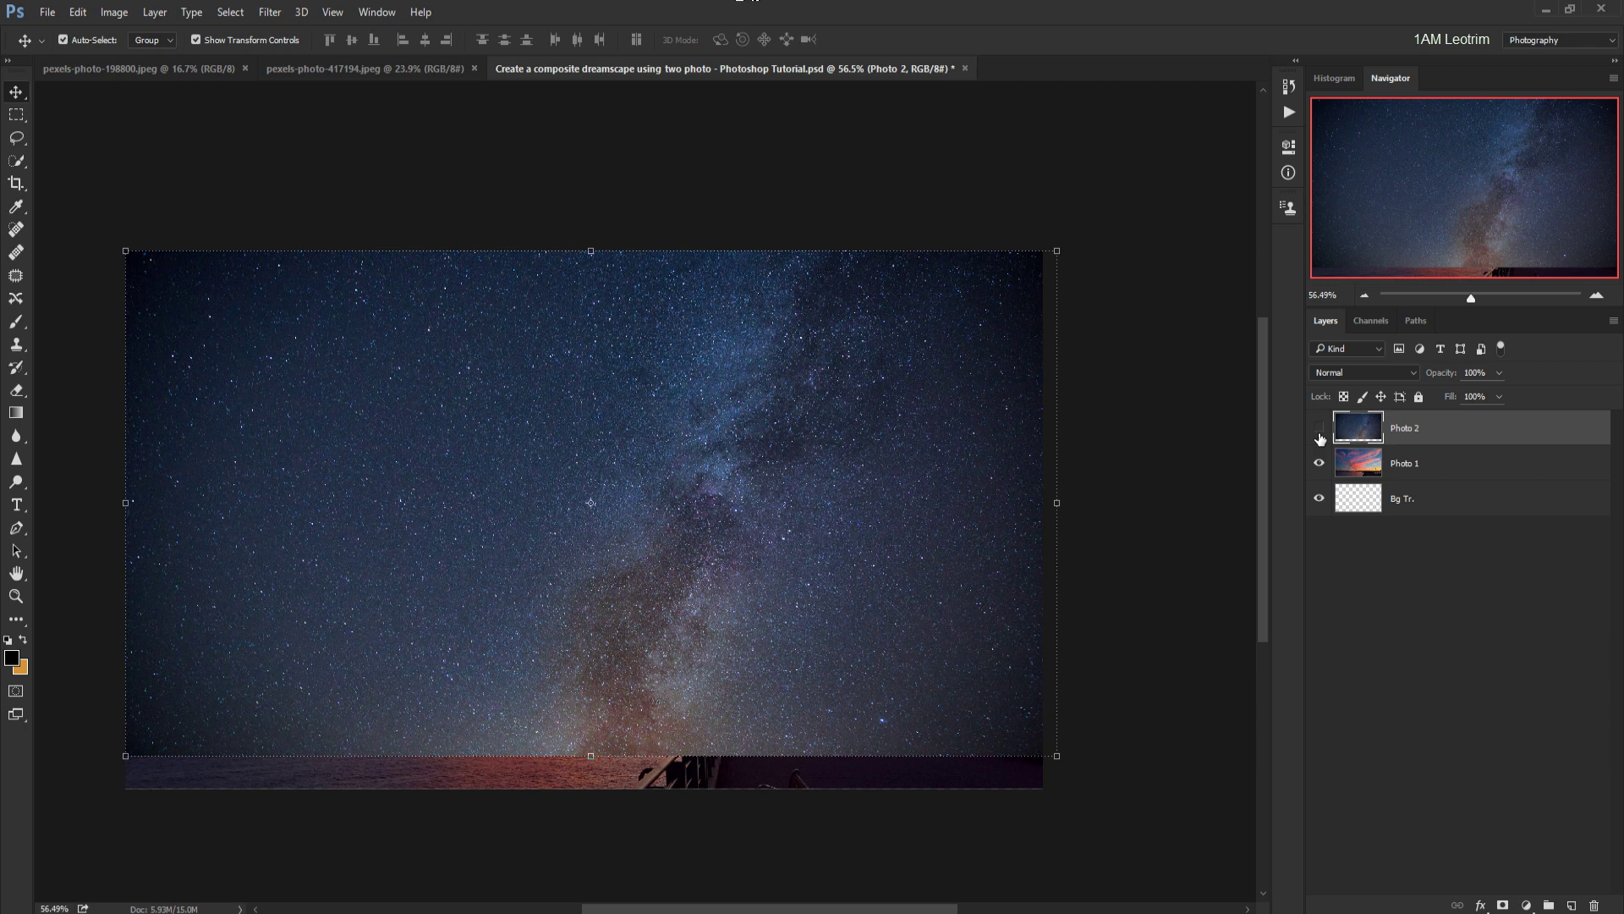
# Hide the Photo 2 star layer and select the lower part of Photo 1.
pyautogui.click(1319, 430)
pyautogui.click(1363, 467)
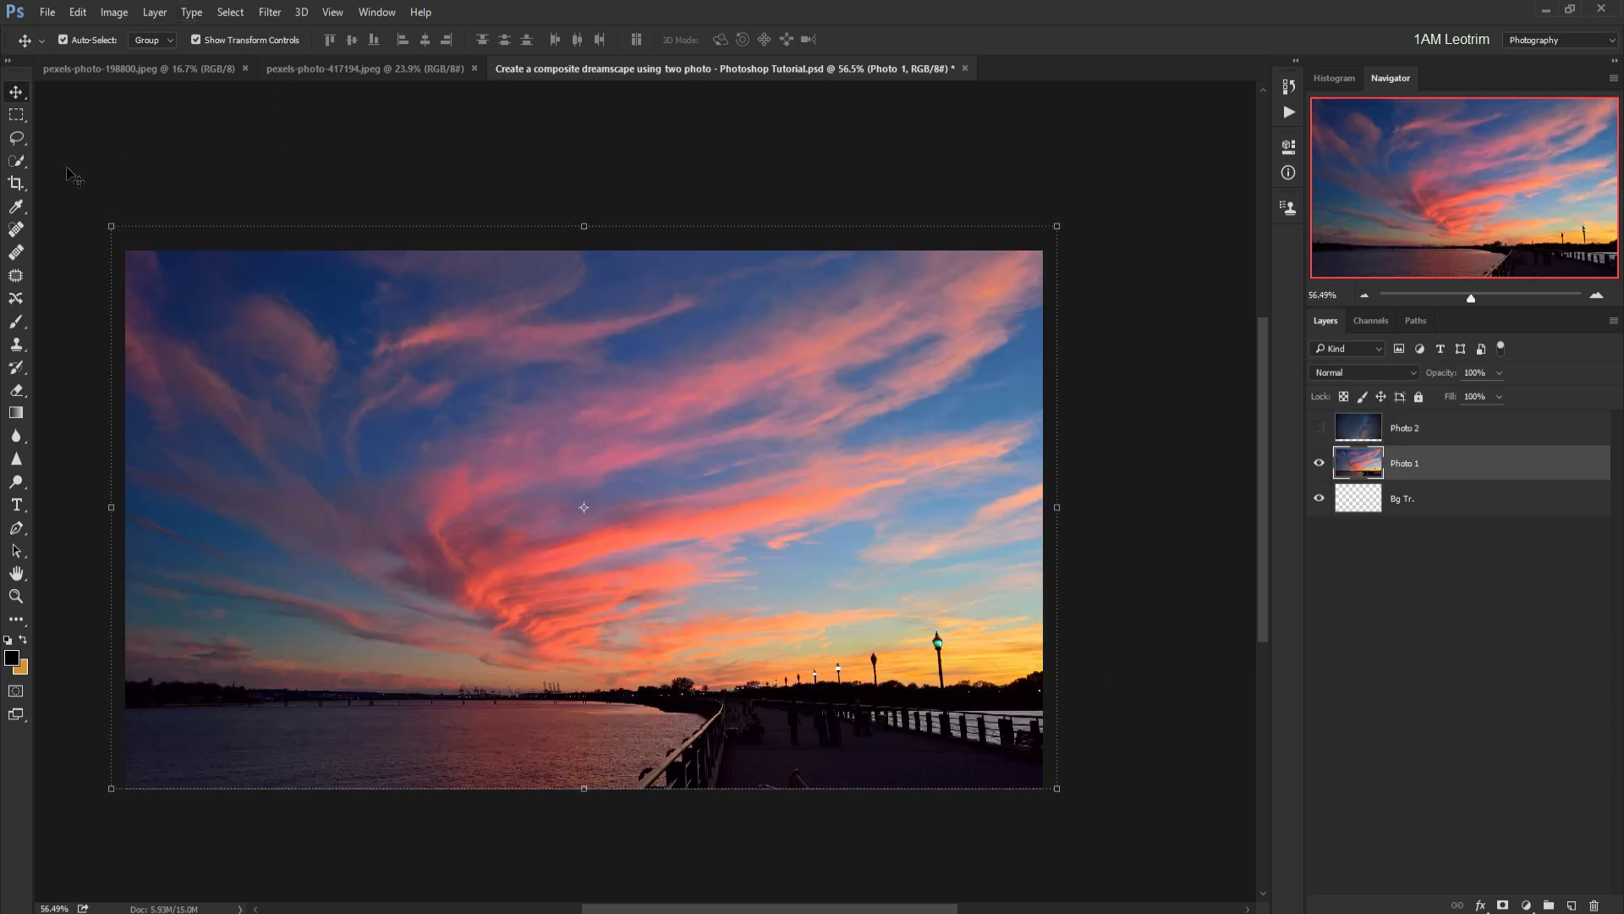
pyautogui.click(16, 115)
pyautogui.moveTo(123, 575); pyautogui.dragTo(1039, 824)
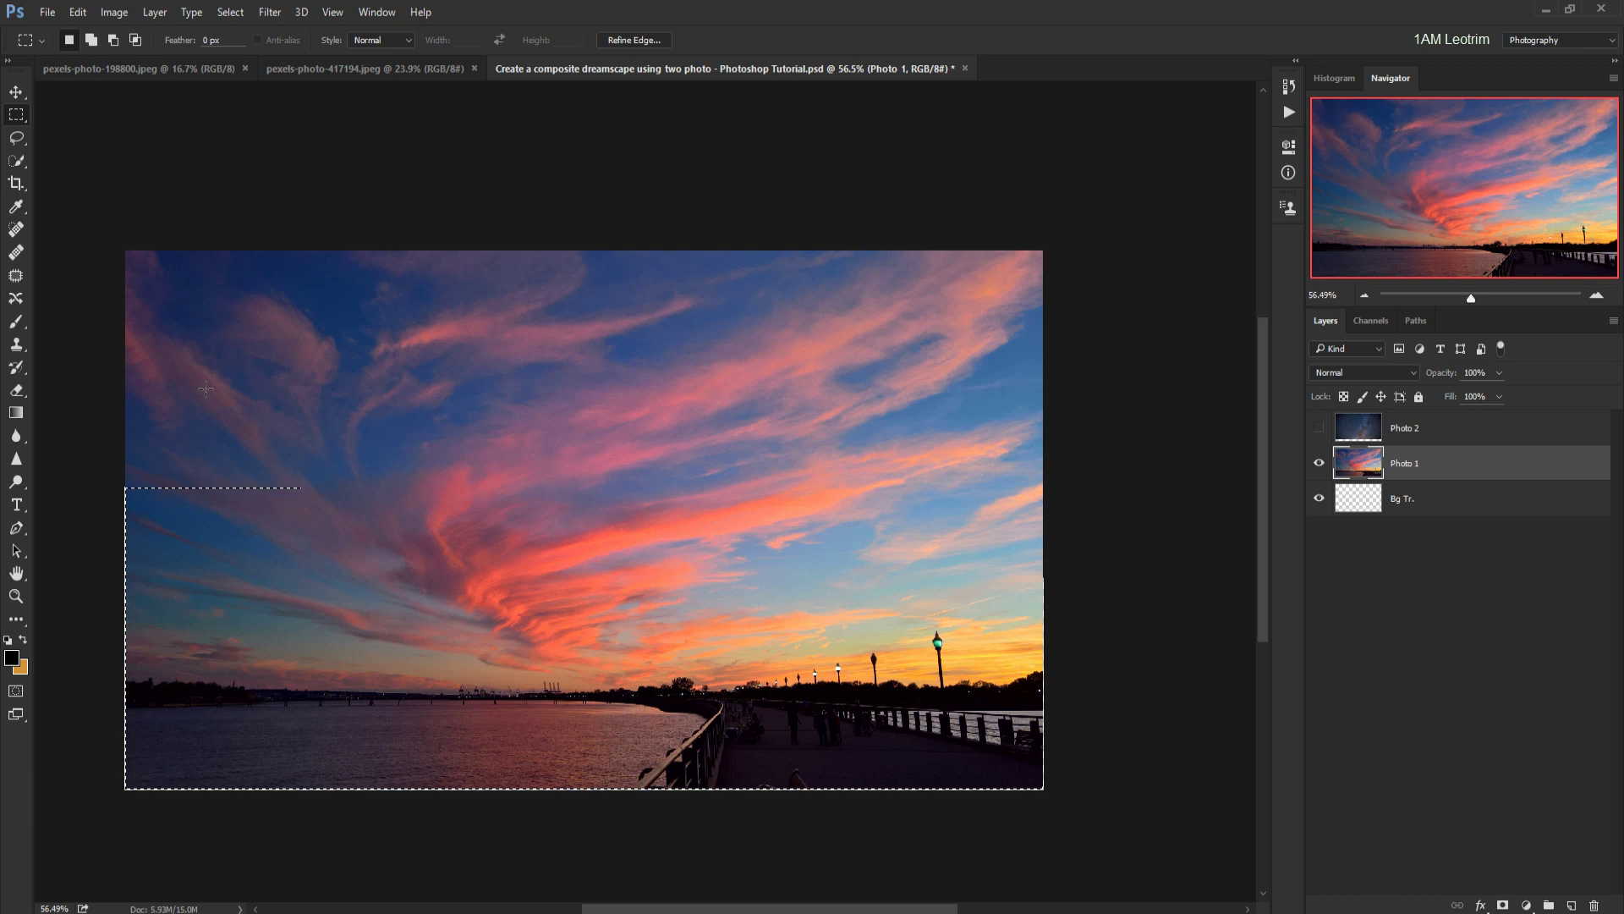
# Feather the selection's edge with Refine Edge and output it to a new layer.
pyautogui.scroll(-1, 206, 388)
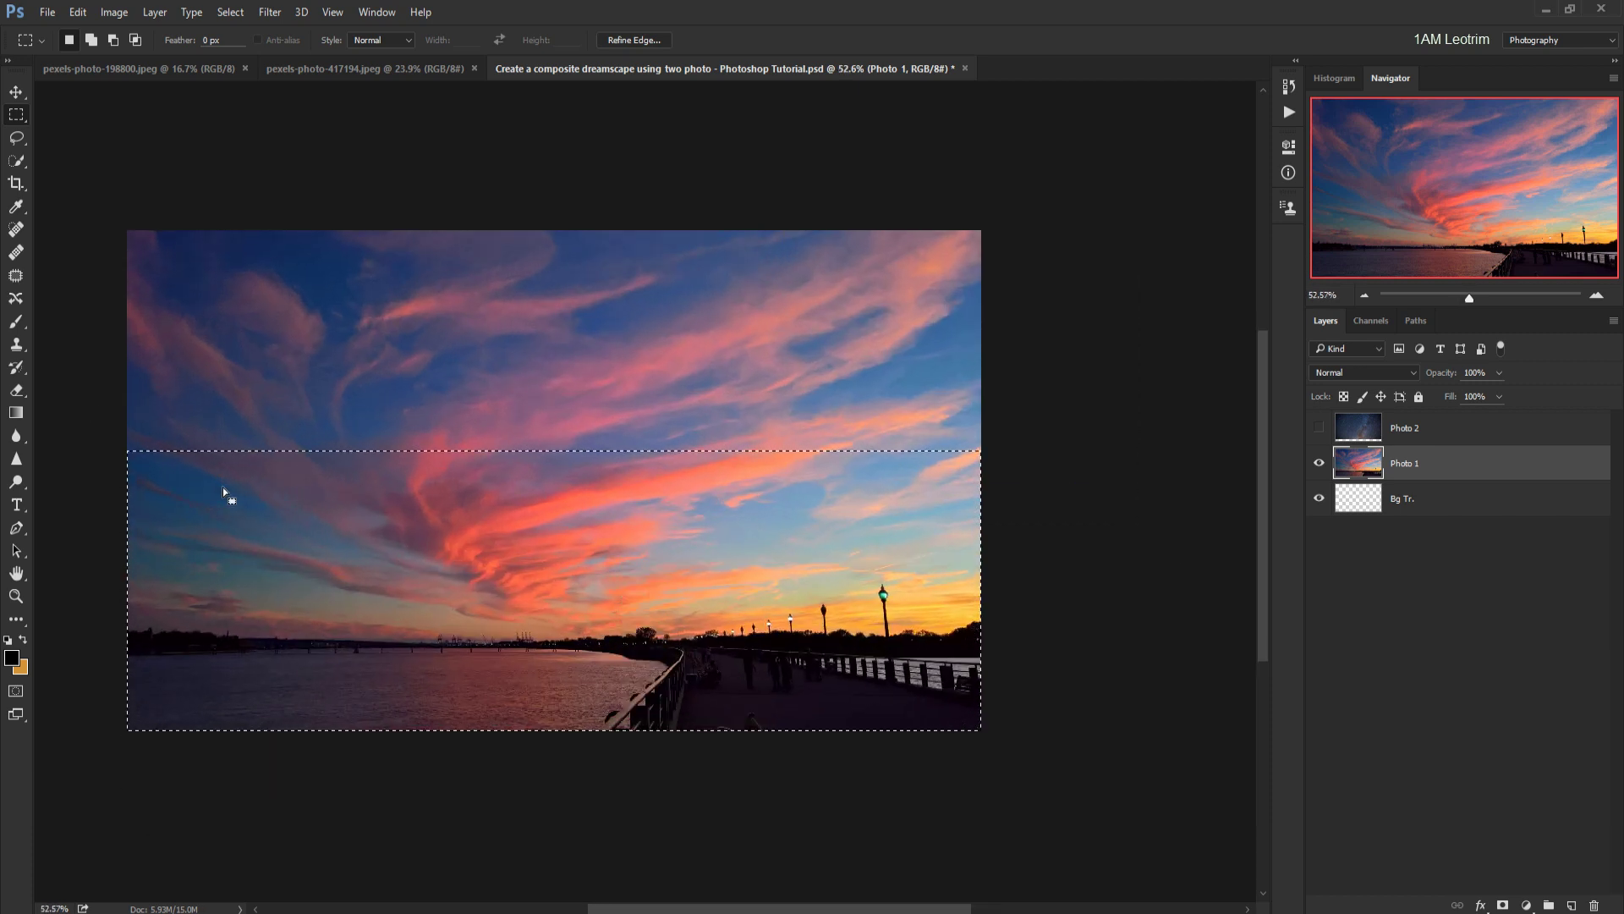
pyautogui.scroll(4, 221, 487)
pyautogui.click(630, 39)
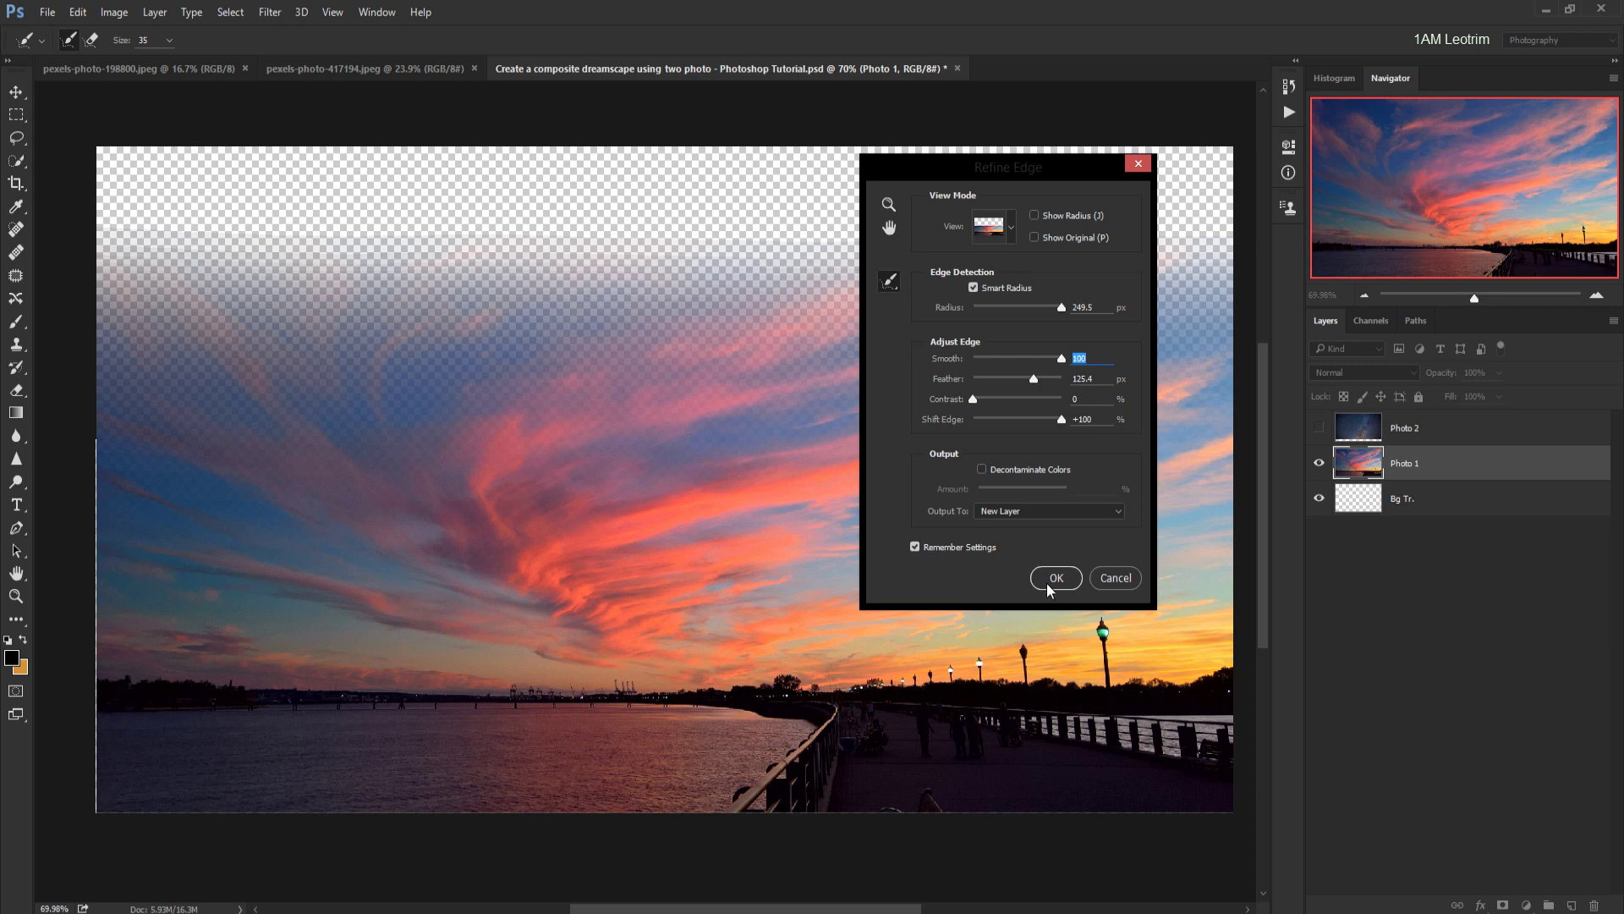
pyautogui.click(1056, 578)
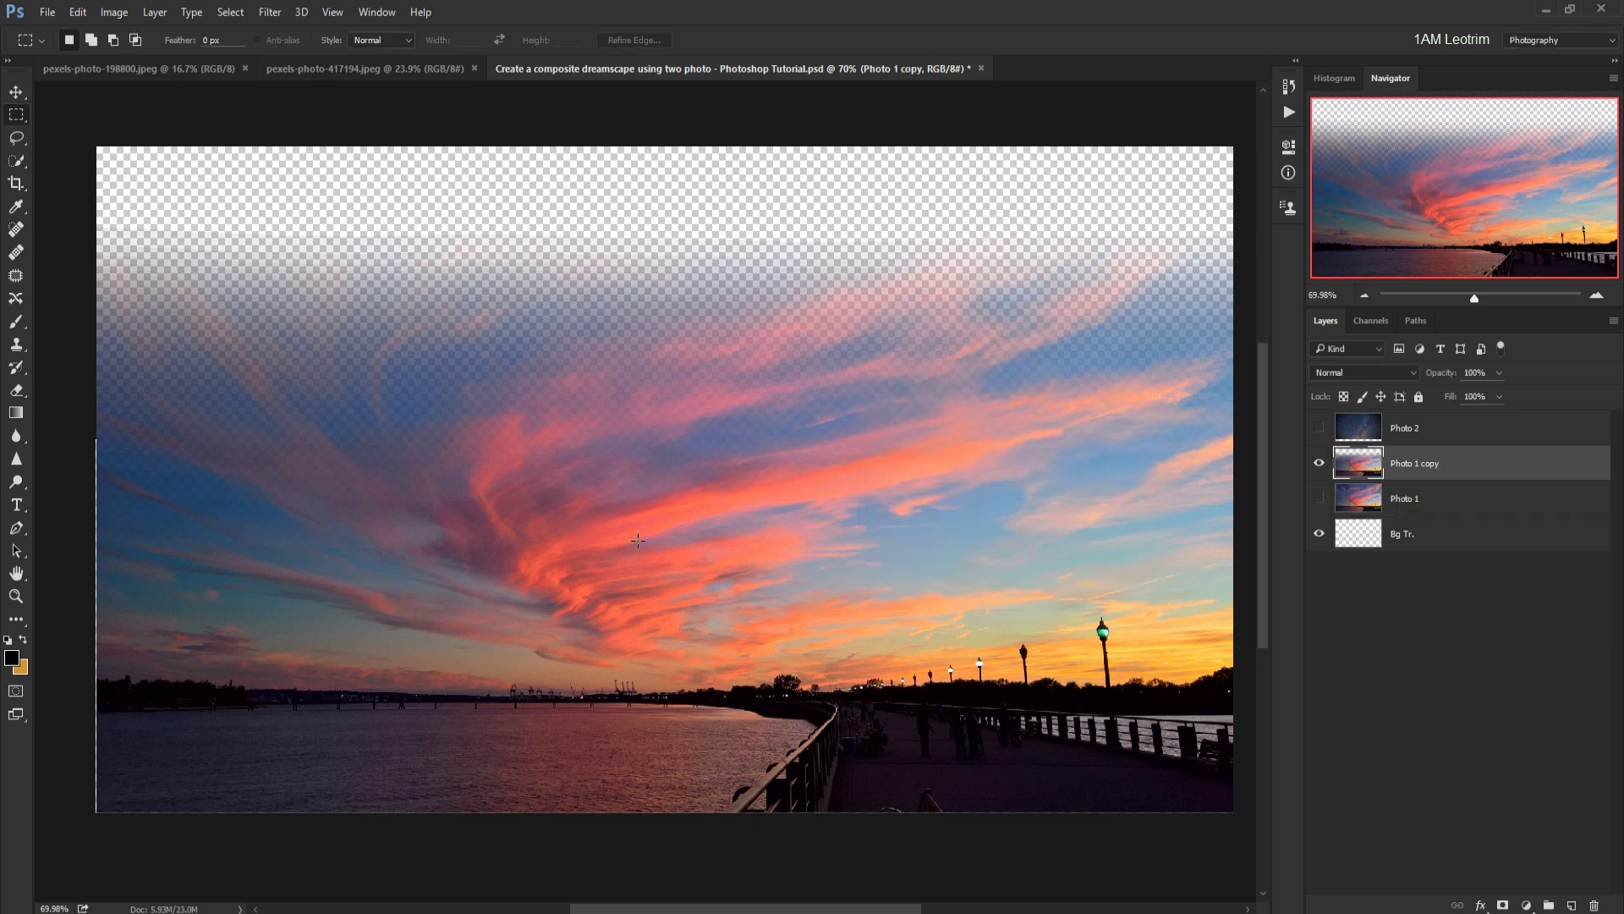
# Show Photo 2 below Photo 1 copy in the layer stack, then select Photo 1.
pyautogui.click(1318, 428)
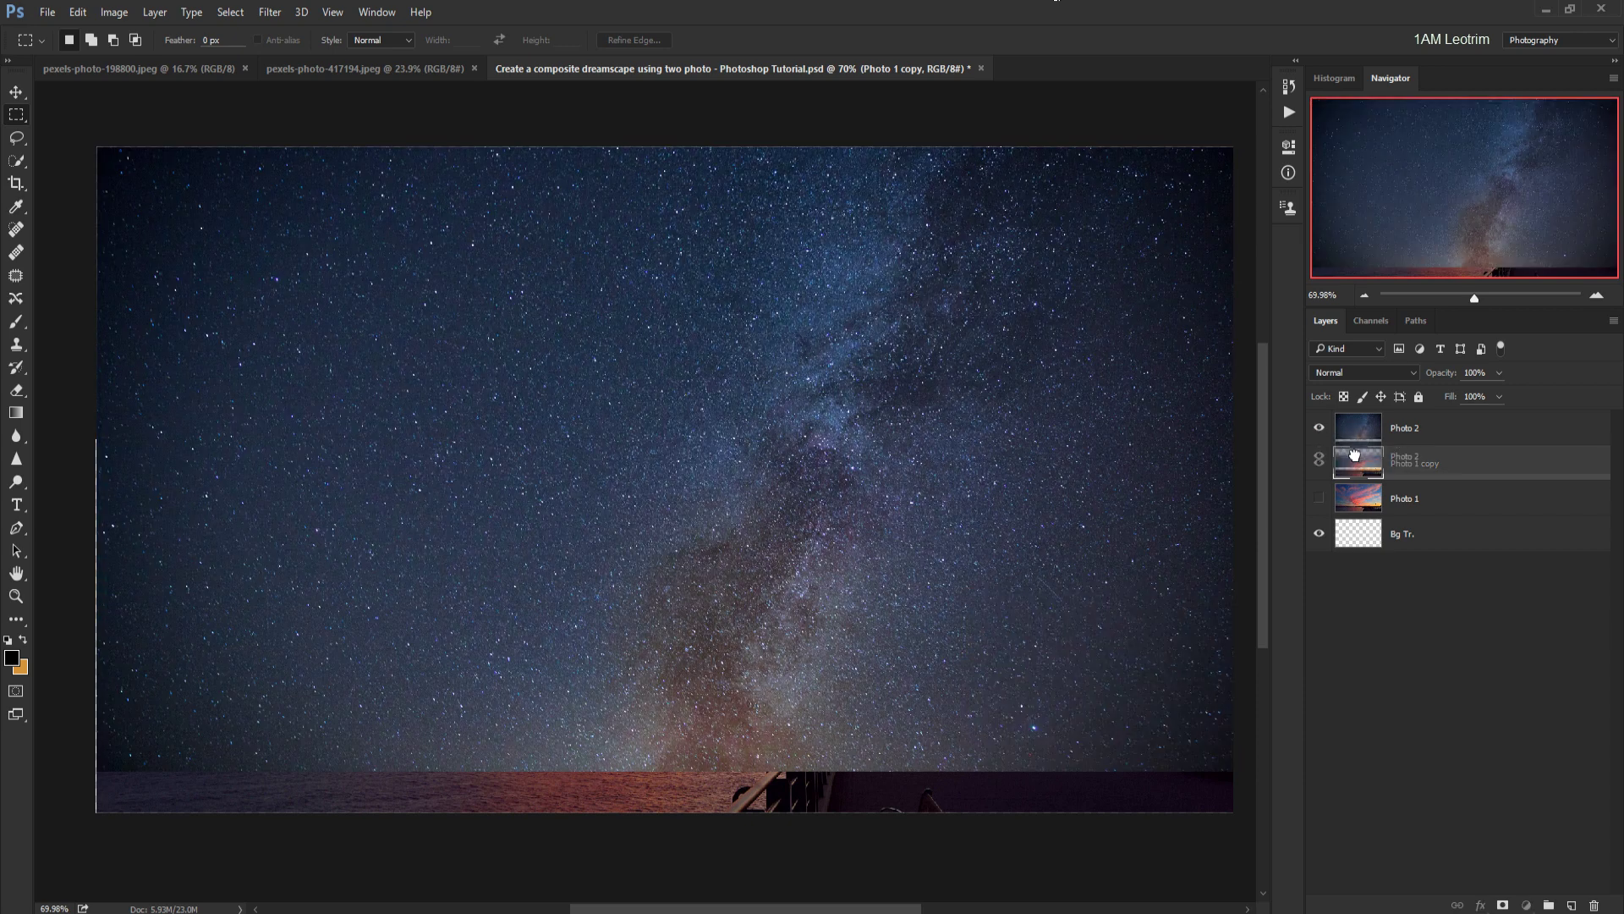
pyautogui.moveTo(1354, 433); pyautogui.dragTo(1356, 478)
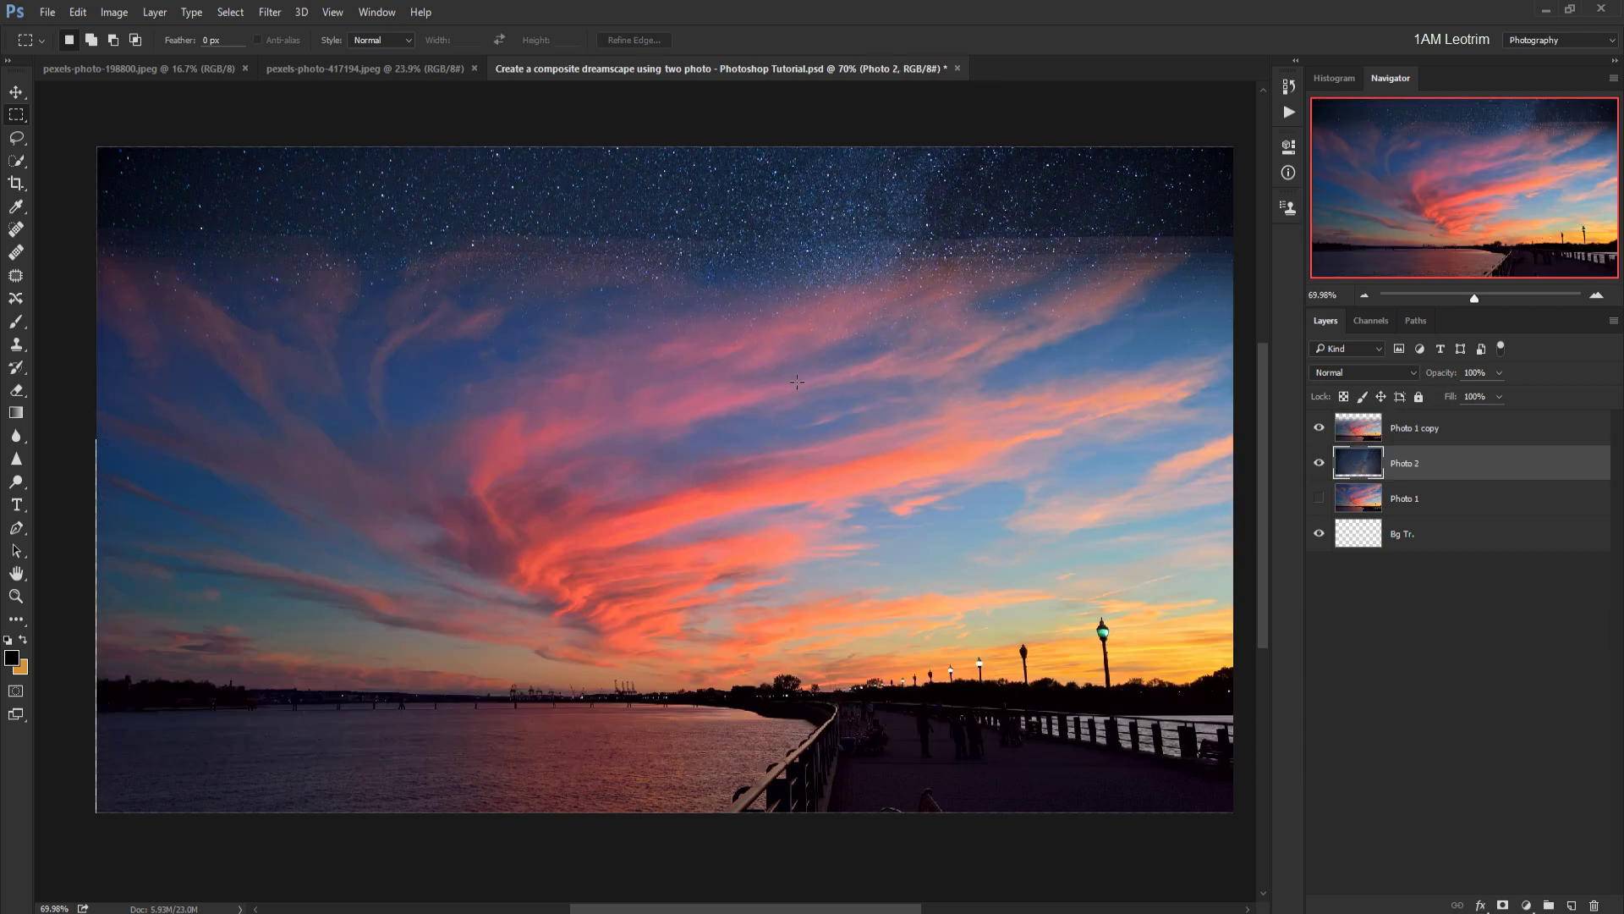
pyautogui.scroll(-1, 797, 382)
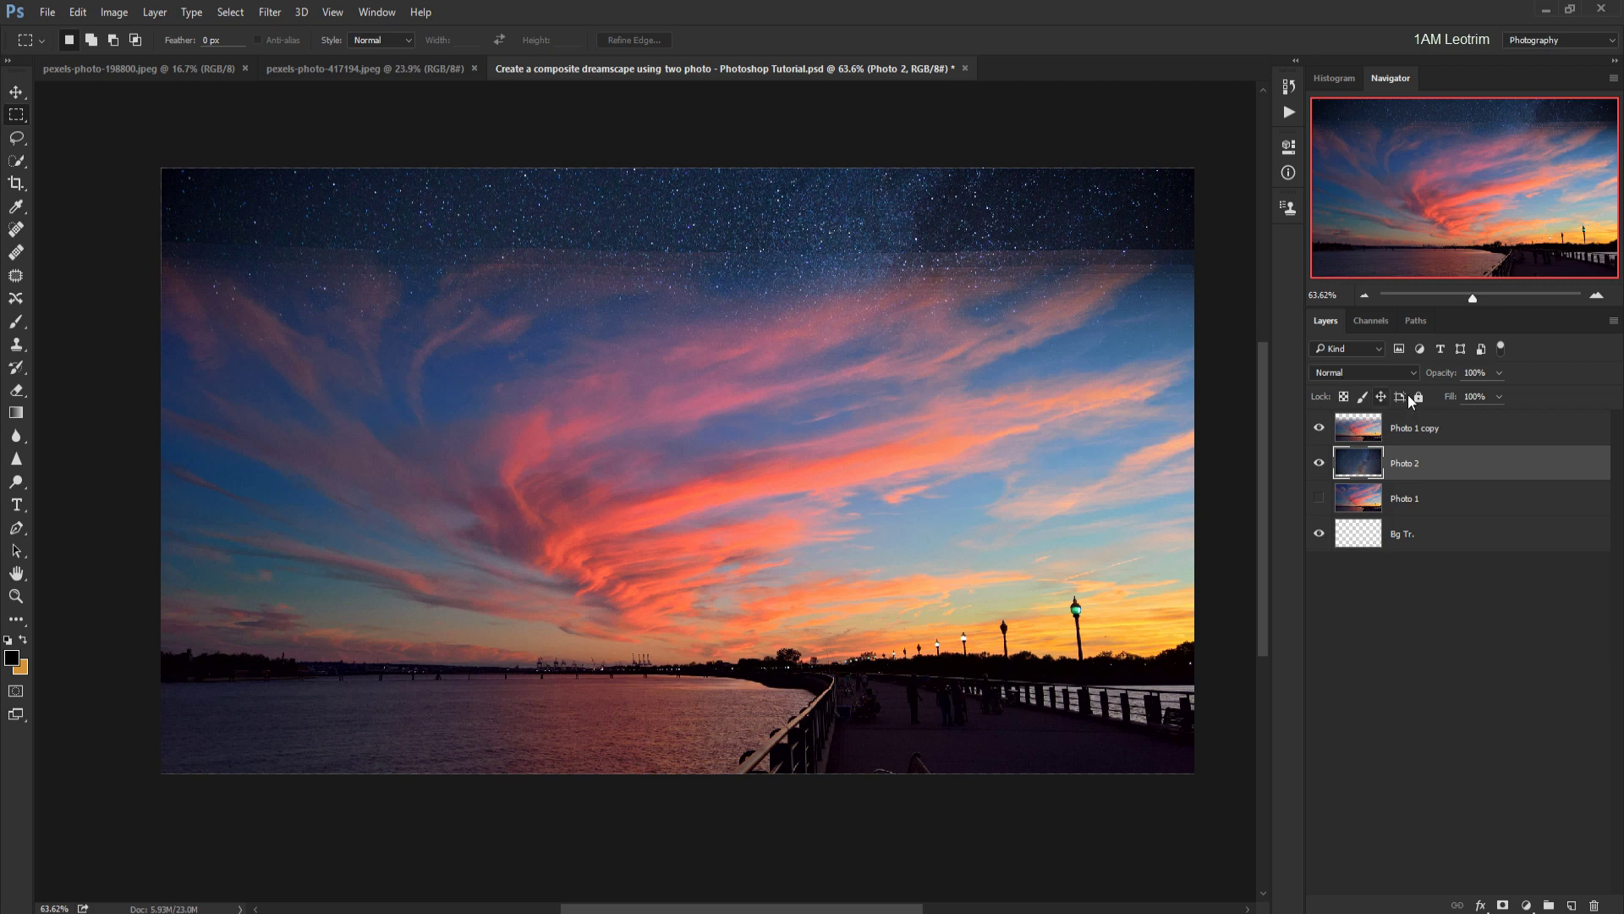
pyautogui.click(1499, 373)
pyautogui.click(1496, 379)
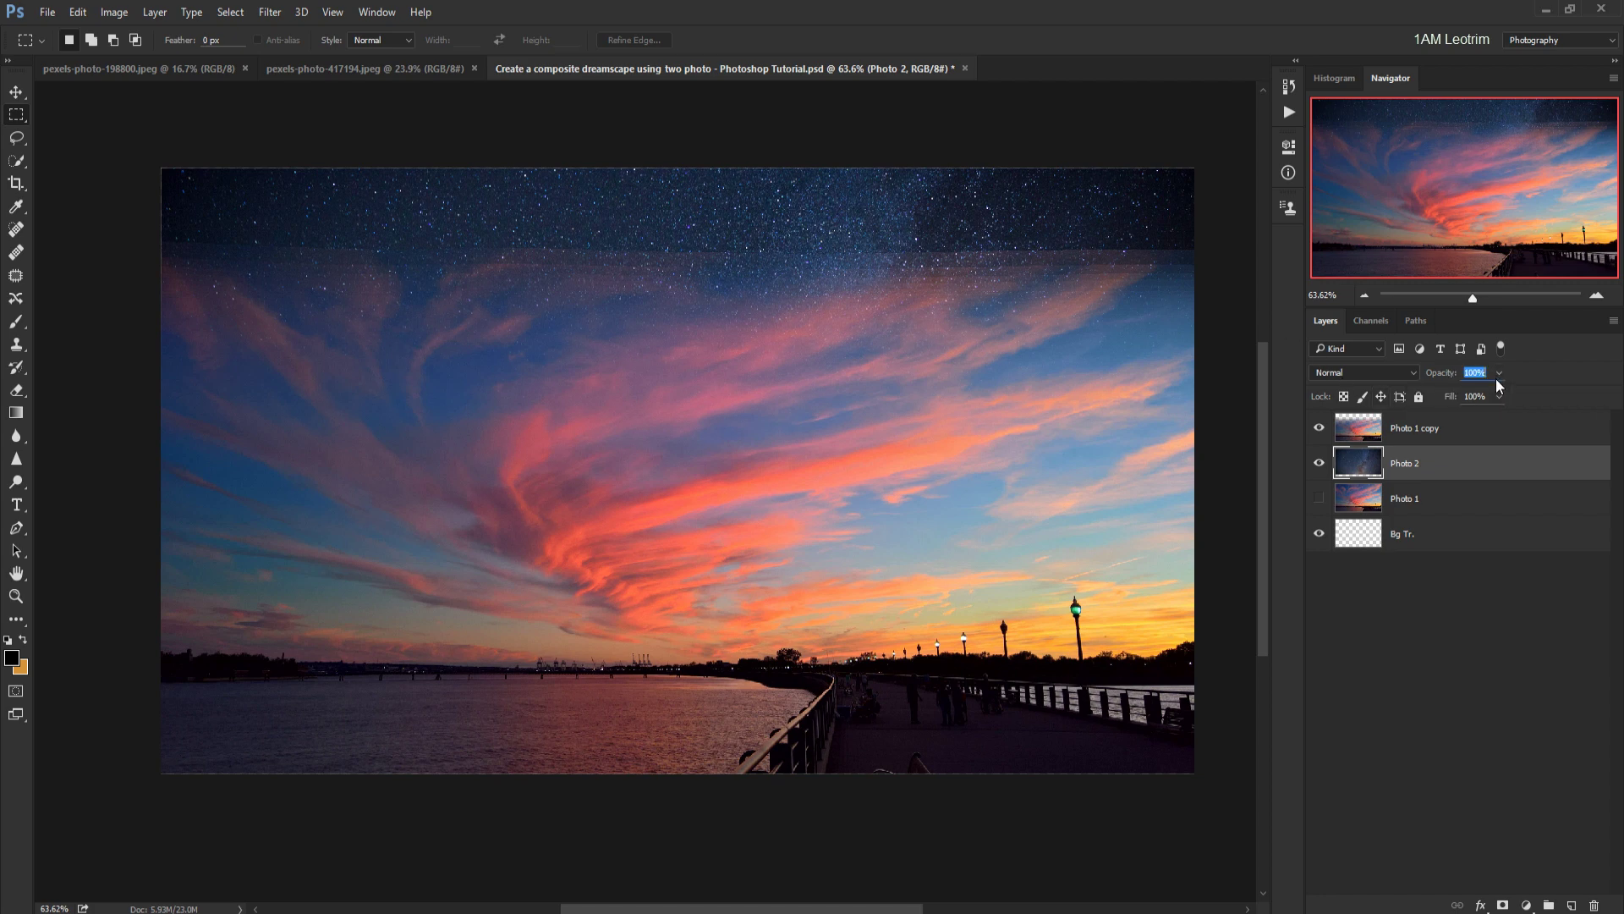
pyautogui.click(1351, 514)
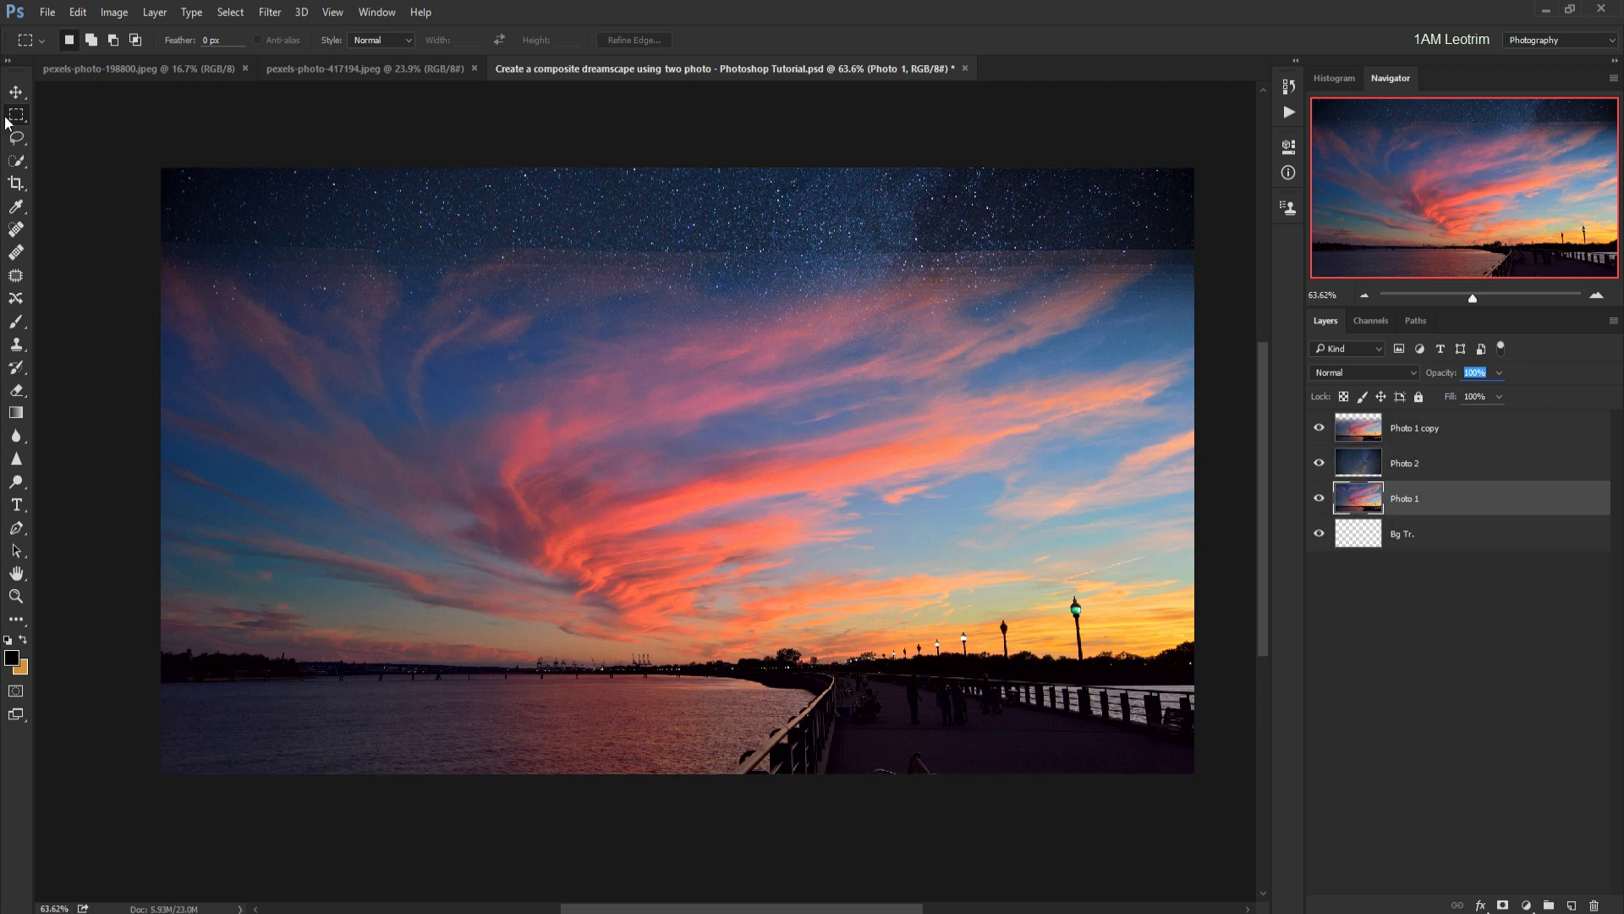
pyautogui.click(155, 12)
# Duplicate Photo 1 as Photo 1 copy 2 and move it to the top of the stack.
pyautogui.click(173, 70)
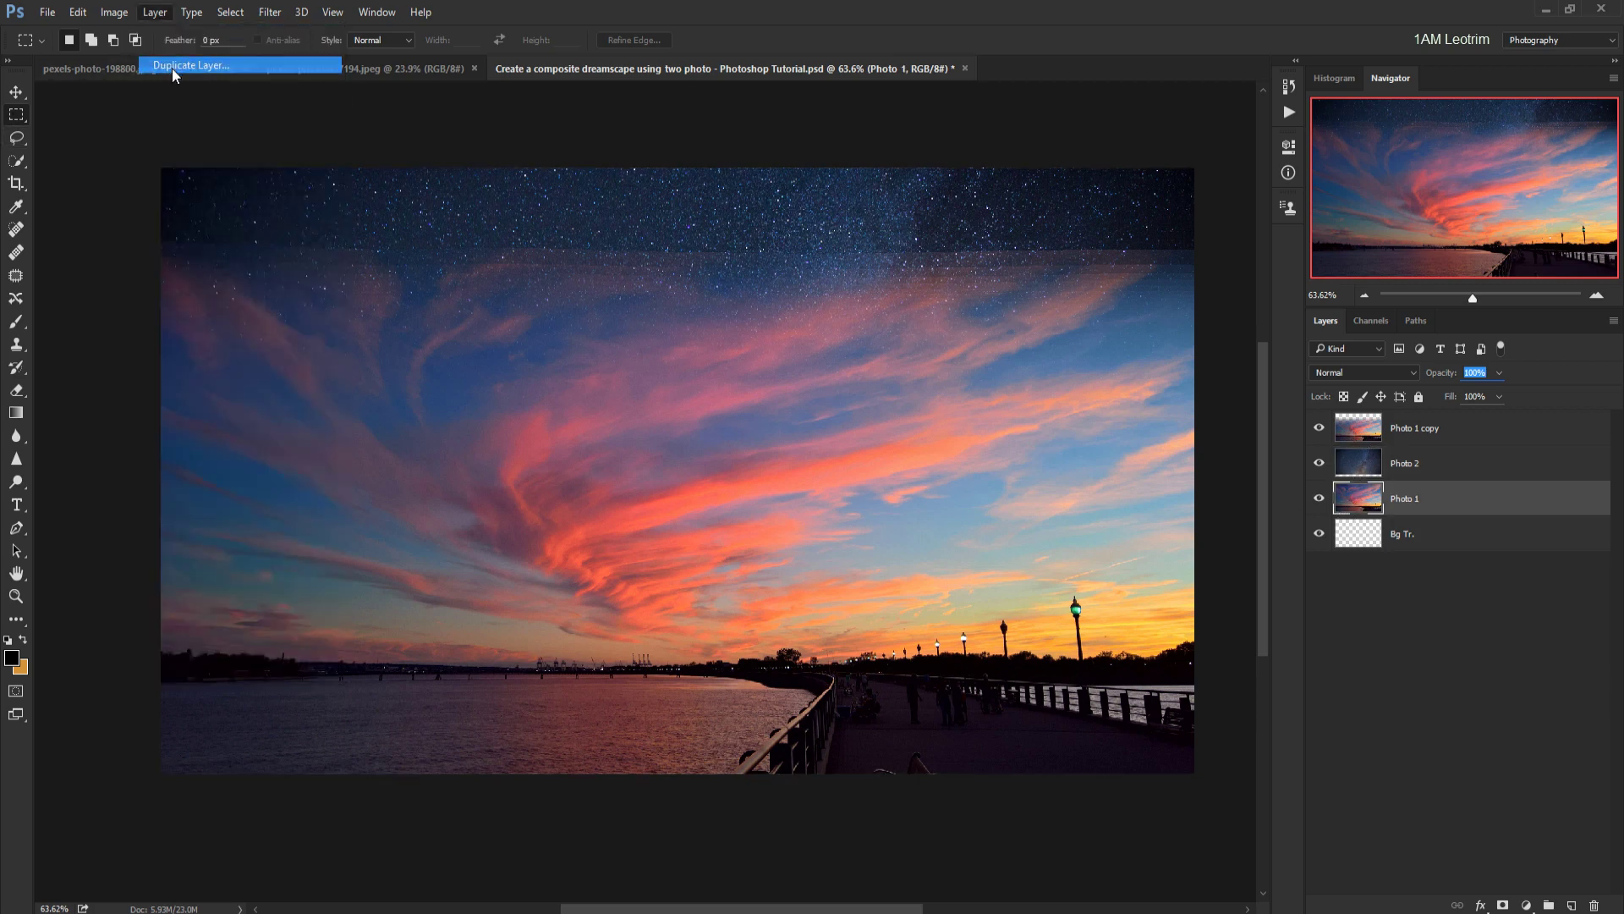
pyautogui.press('Return')
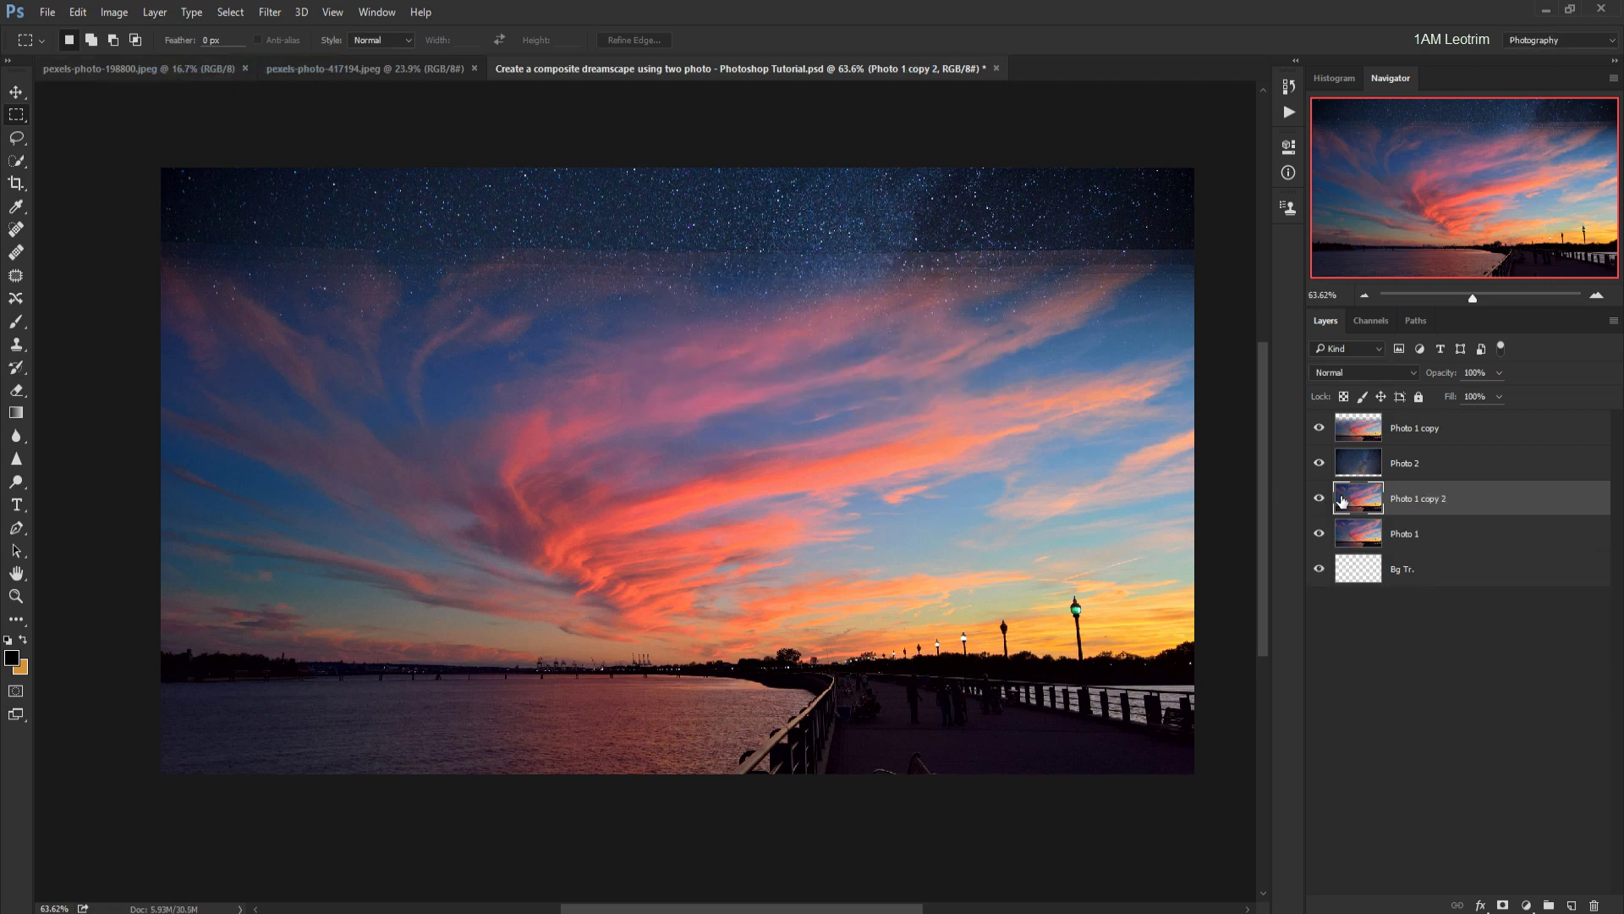
pyautogui.moveTo(1340, 501); pyautogui.dragTo(1336, 415)
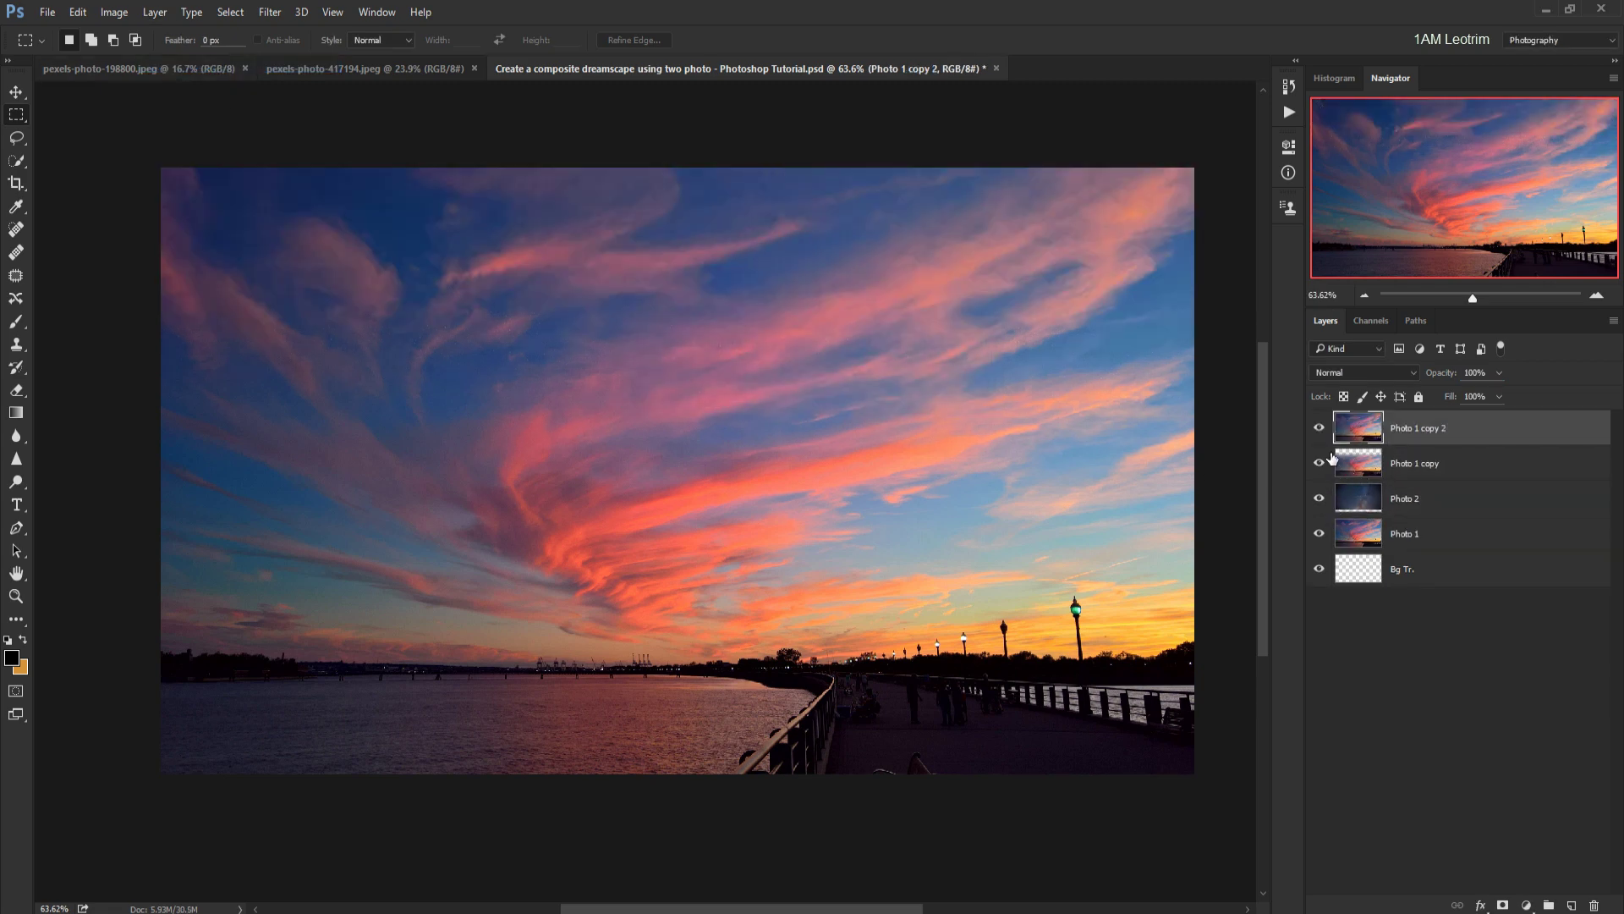
# Lower Photo 1 copy 2's opacity and add a layer mask to Photo 1 copy.
pyautogui.click(1497, 374)
pyautogui.moveTo(1459, 397); pyautogui.dragTo(1469, 397)
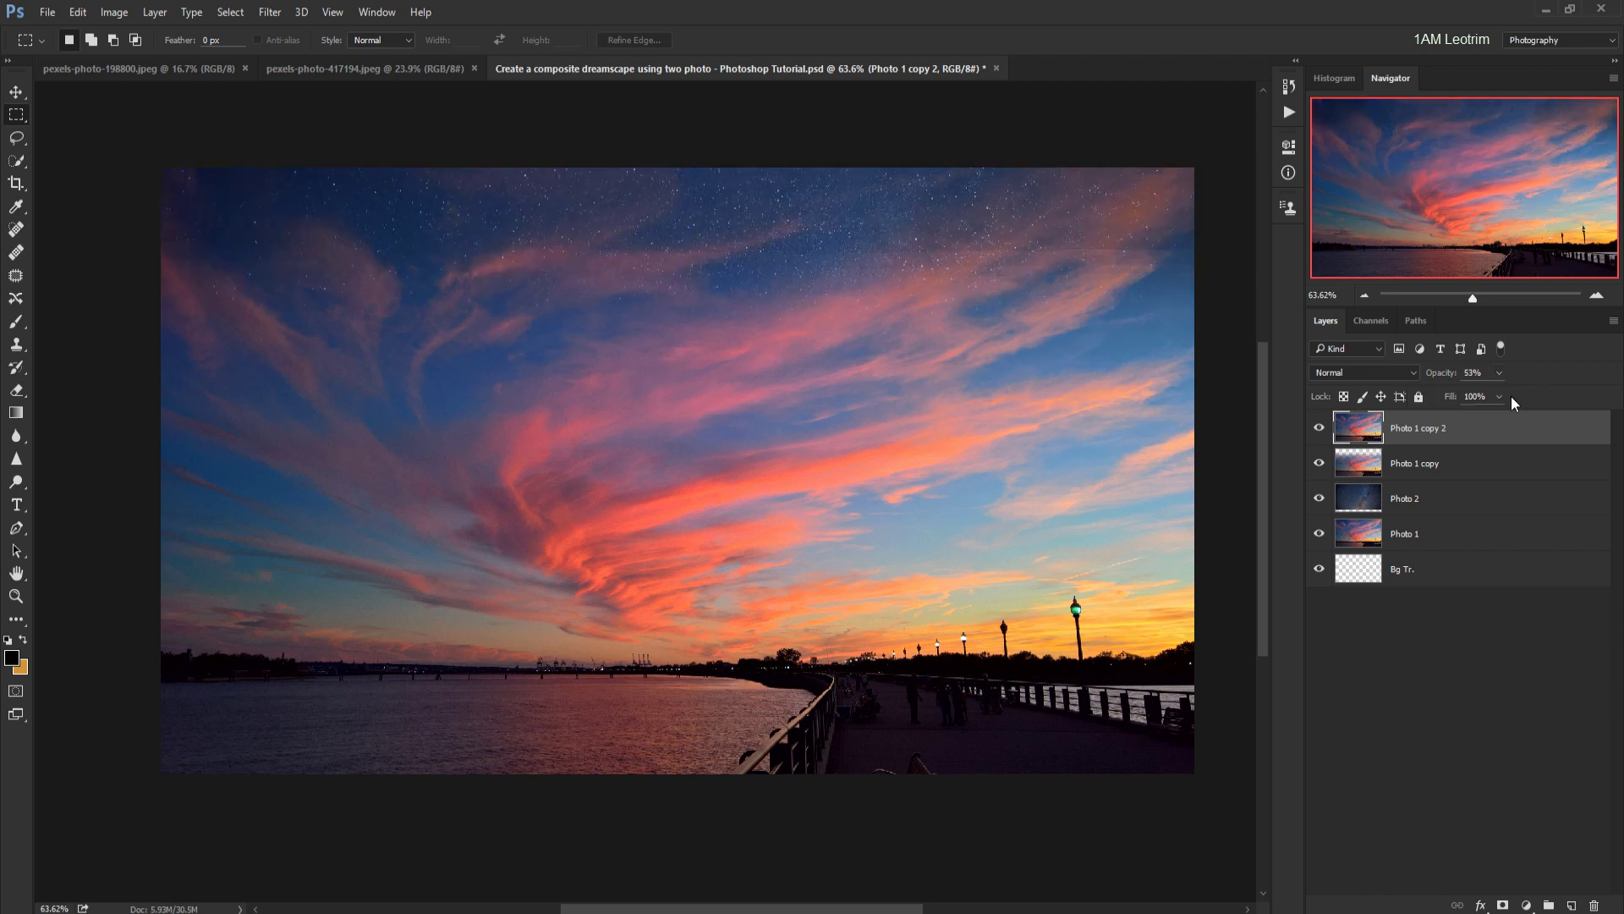
pyautogui.click(1356, 465)
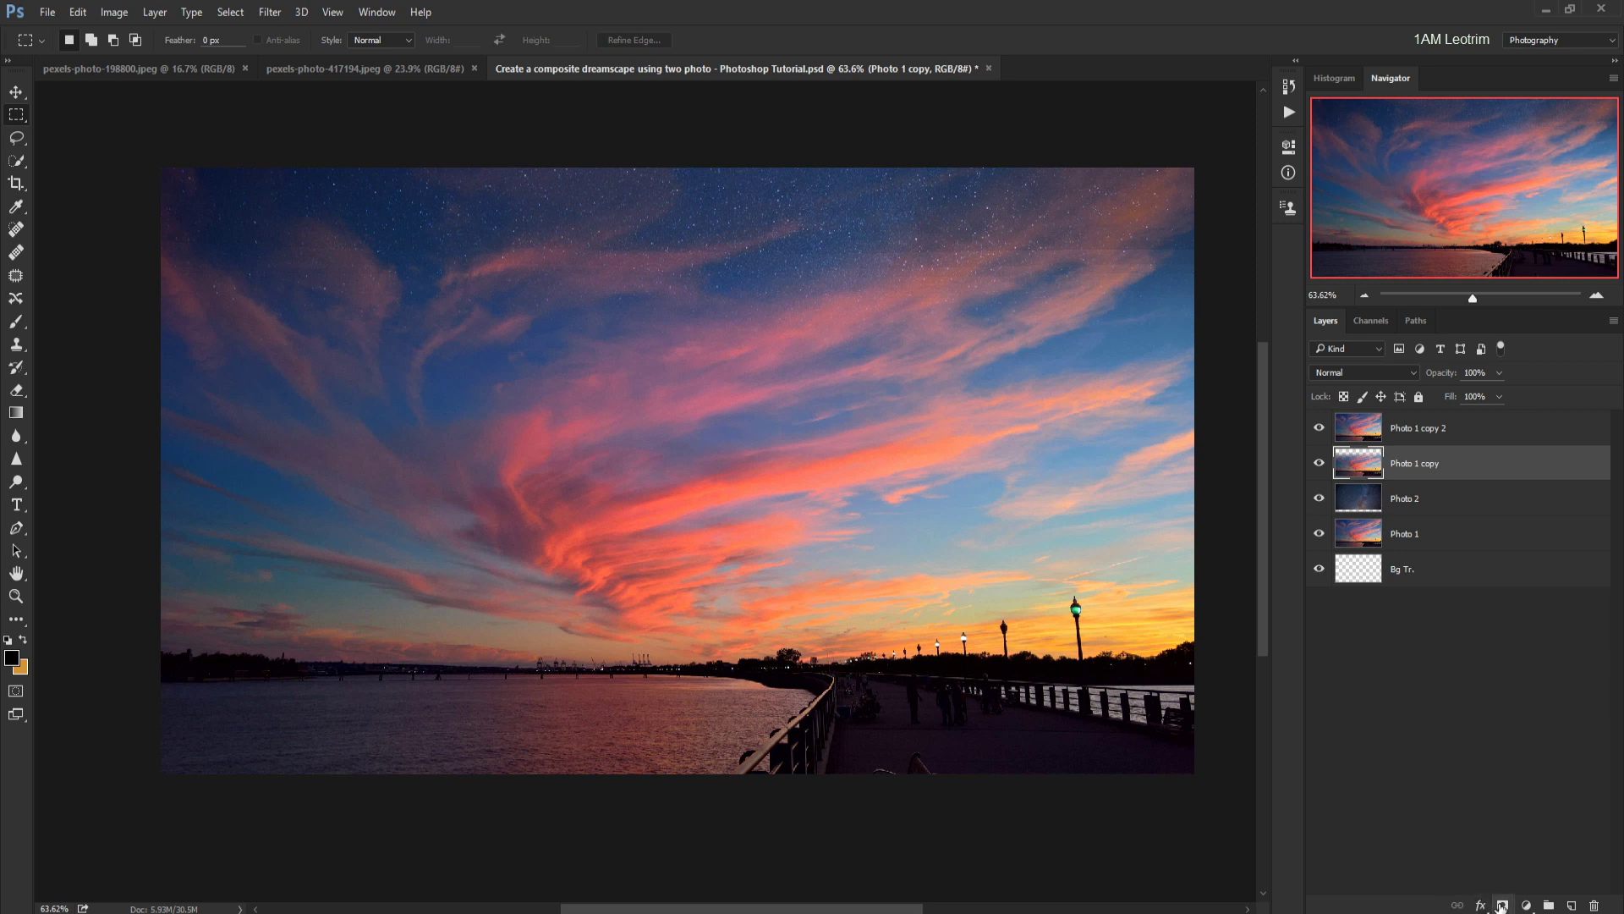
pyautogui.click(1502, 905)
# Hide Photo 1 copy 2 and brush black on the mask across the upper and center sky.
pyautogui.click(1318, 429)
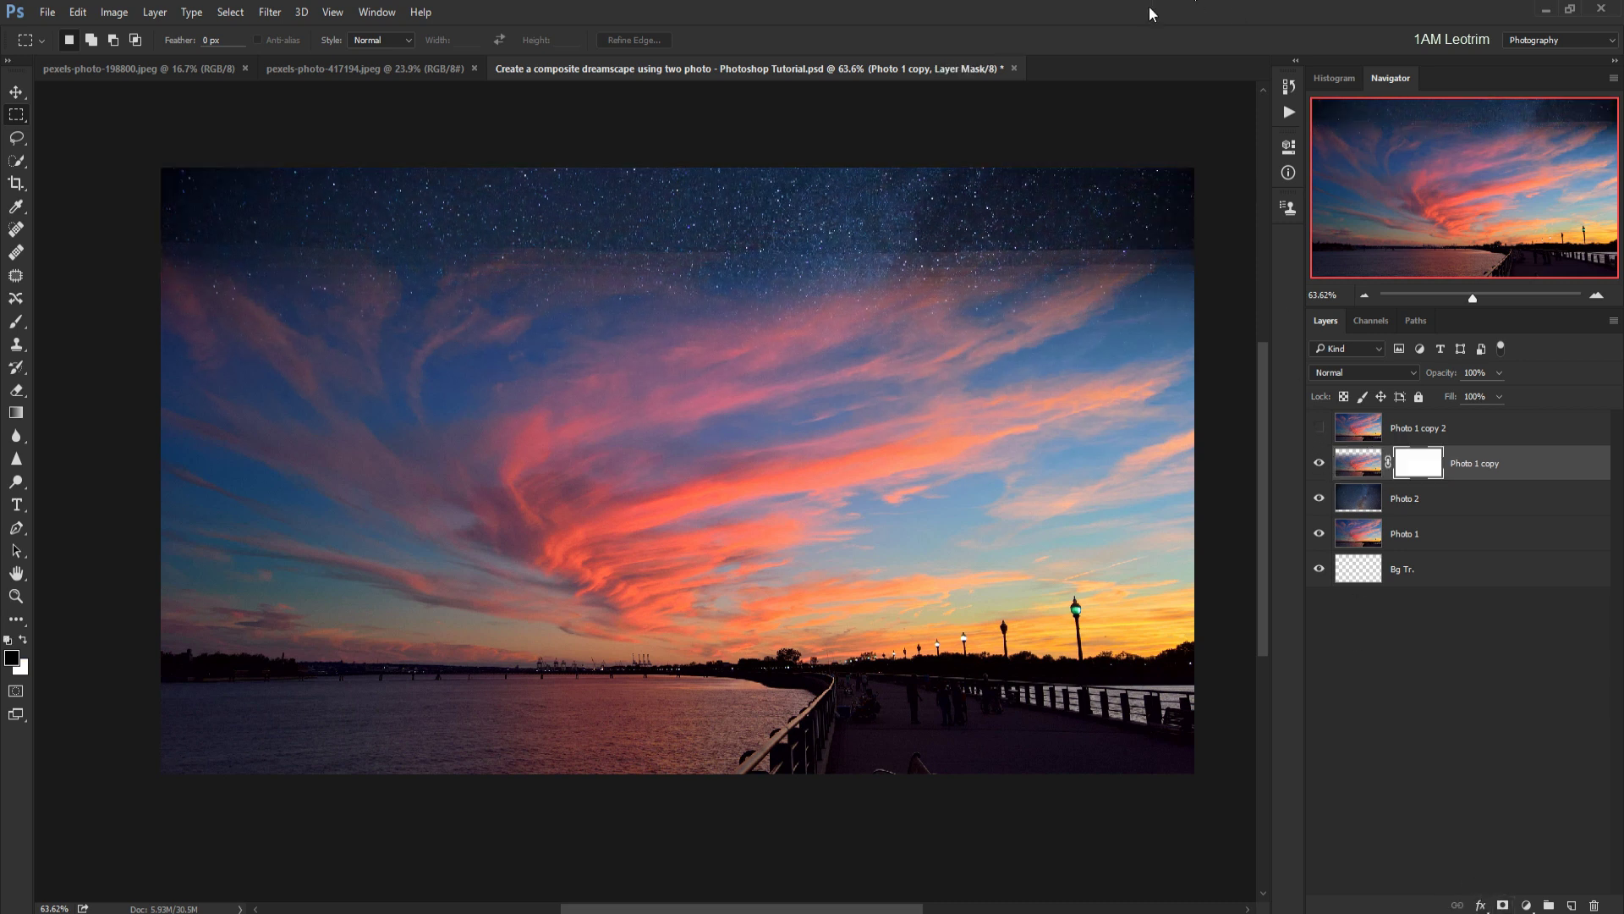
pyautogui.click(17, 320)
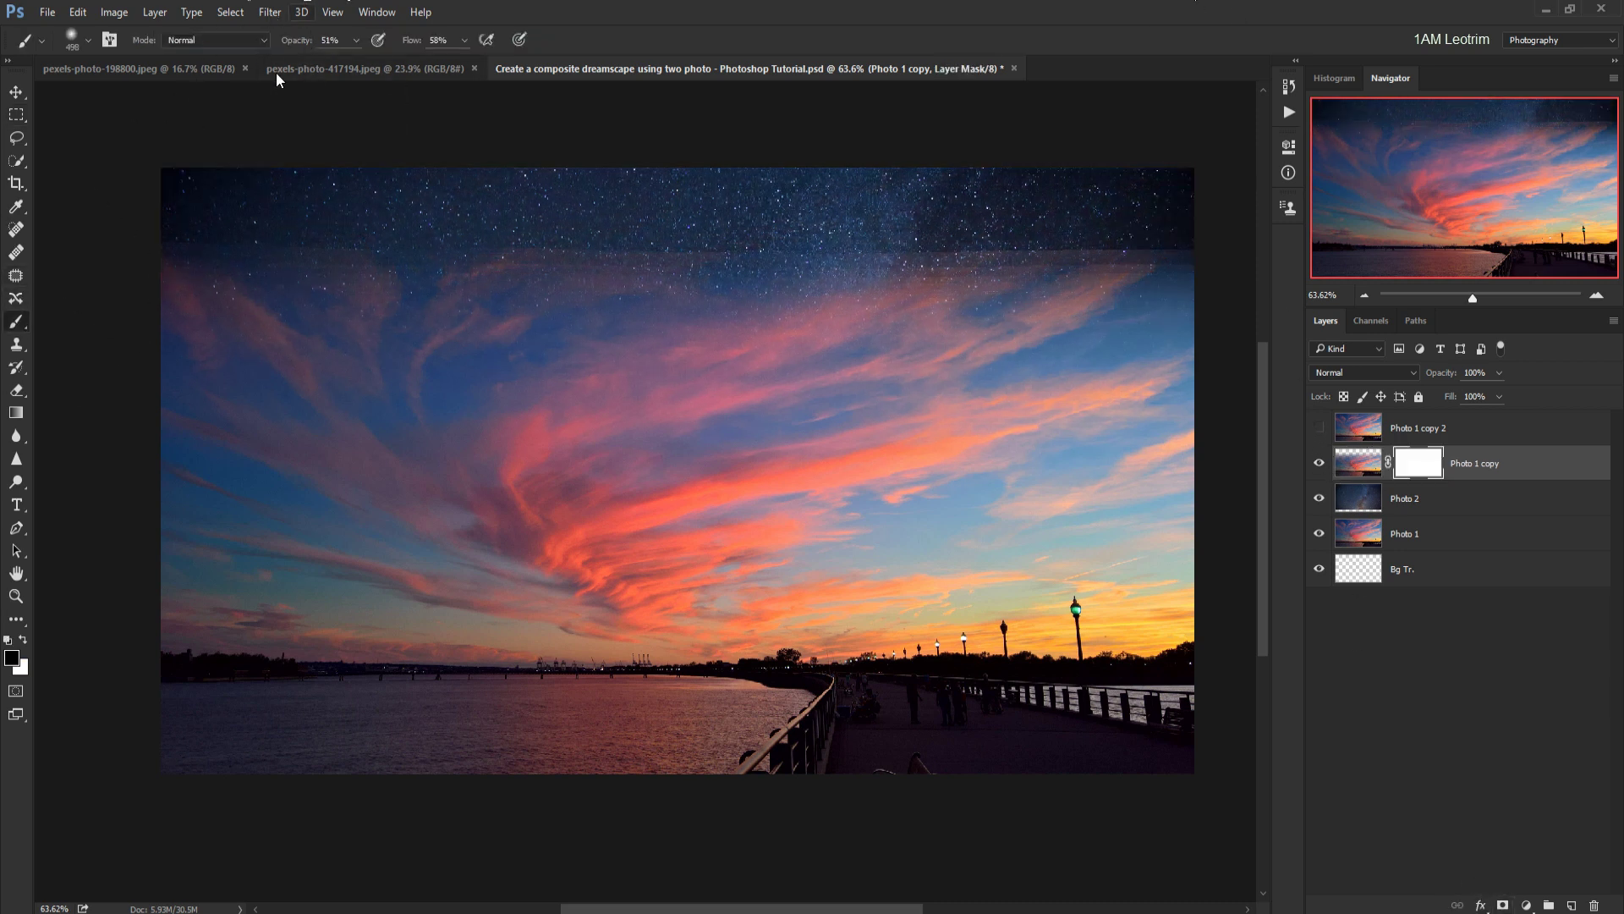
pyautogui.scroll(-1, 333, 301)
pyautogui.moveTo(326, 260)
pyautogui.mouseDown()
pyautogui.moveTo(658, 288)
pyautogui.moveTo(989, 283)
pyautogui.mouseUp()
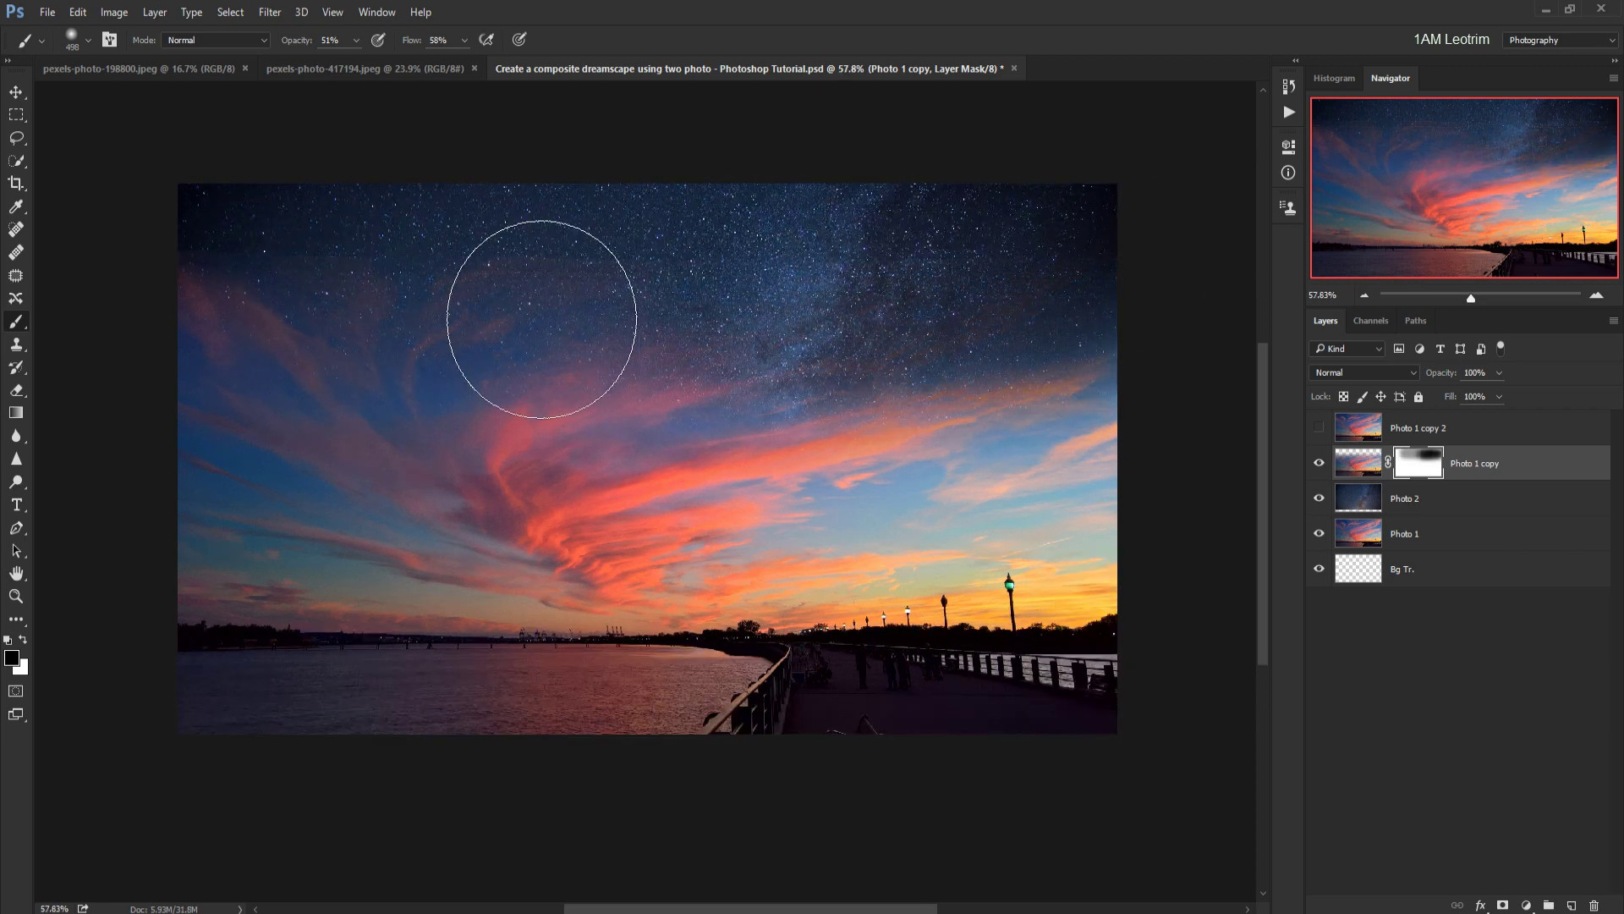
pyautogui.moveTo(558, 333); pyautogui.dragTo(167, 268)
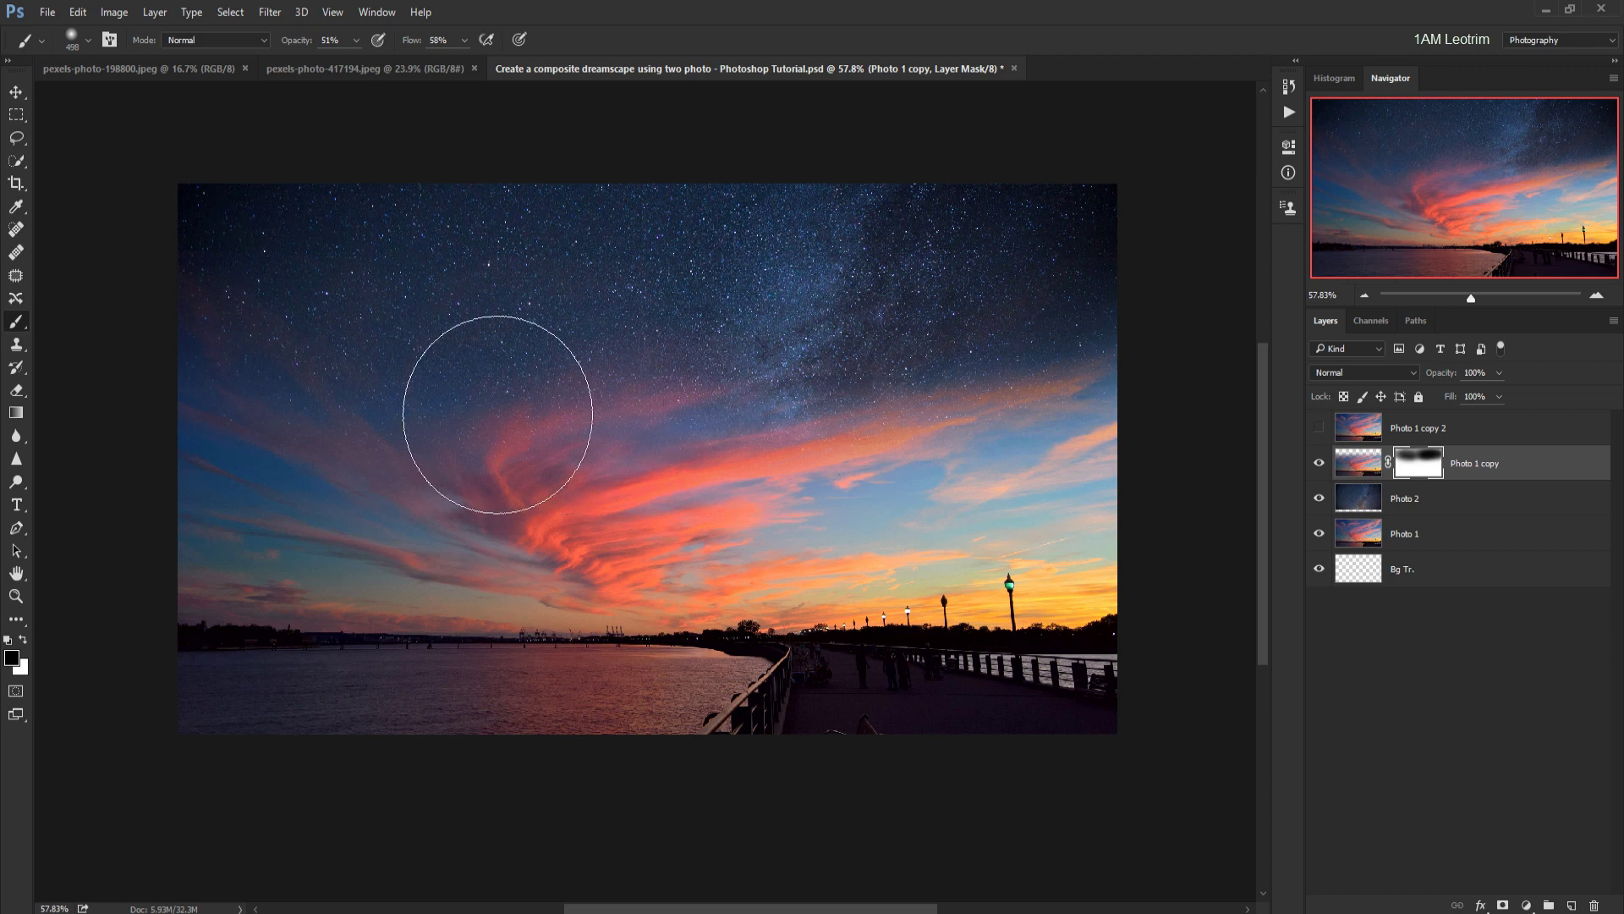
pyautogui.moveTo(598, 428)
pyautogui.mouseDown()
pyautogui.moveTo(607, 445)
pyautogui.moveTo(634, 431)
pyautogui.mouseUp()
pyautogui.moveTo(740, 438)
pyautogui.mouseDown()
pyautogui.moveTo(1000, 399)
pyautogui.moveTo(772, 423)
pyautogui.moveTo(693, 471)
pyautogui.moveTo(874, 464)
pyautogui.mouseUp()
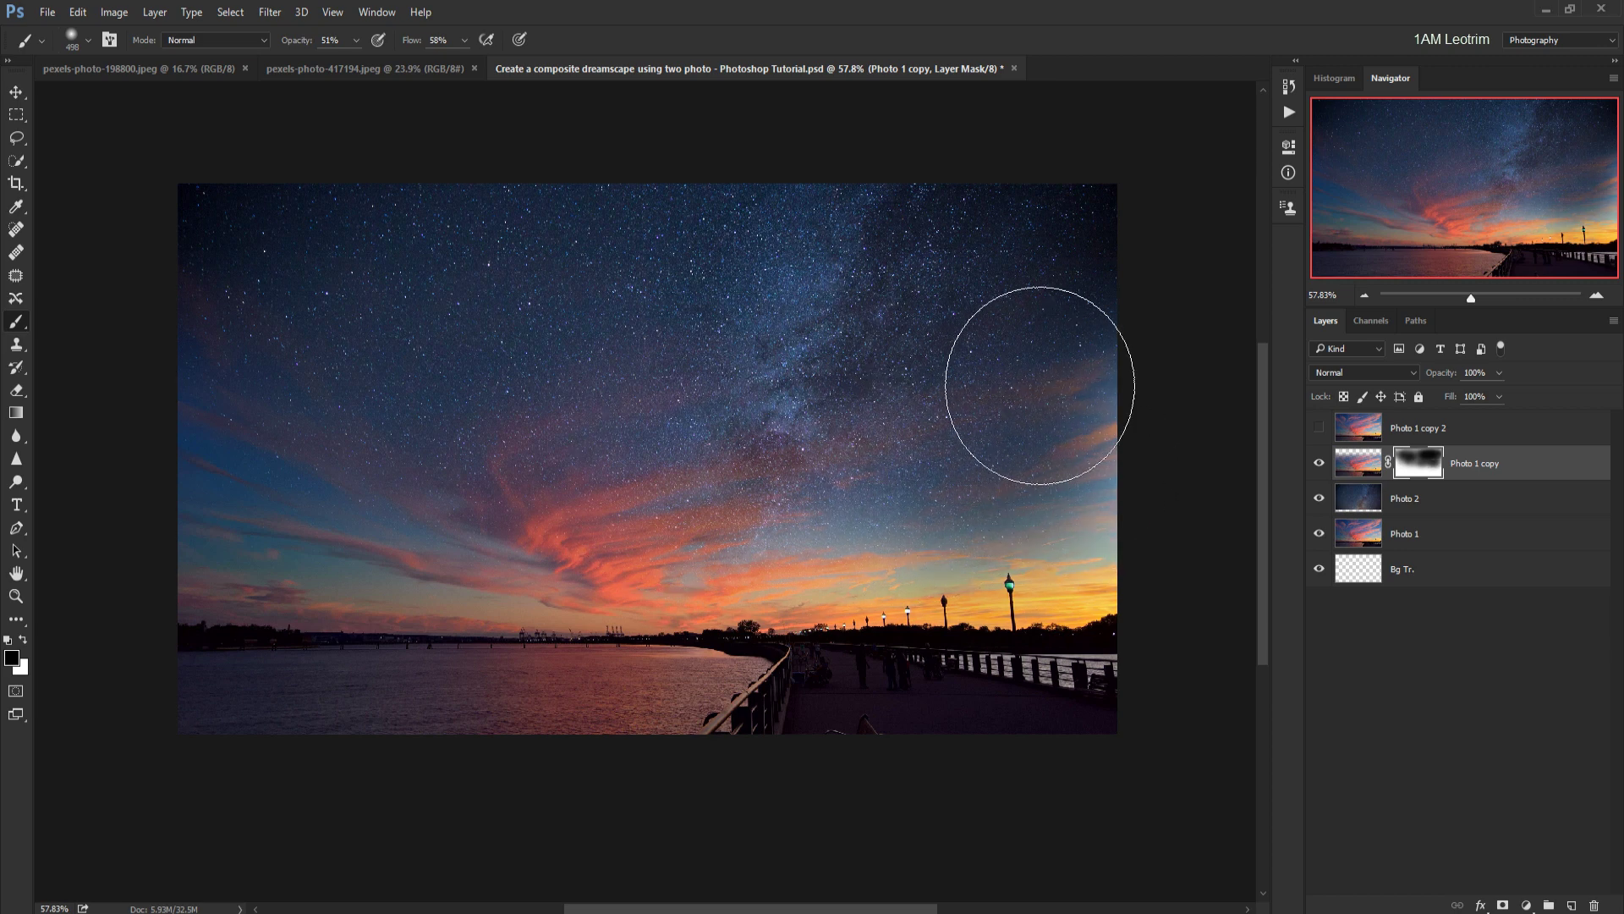
# Paint the mask over the orange clouds and left blue cloud streaks to reveal stars.
pyautogui.scroll(-2, 1042, 406)
pyautogui.scroll(2, 1049, 410)
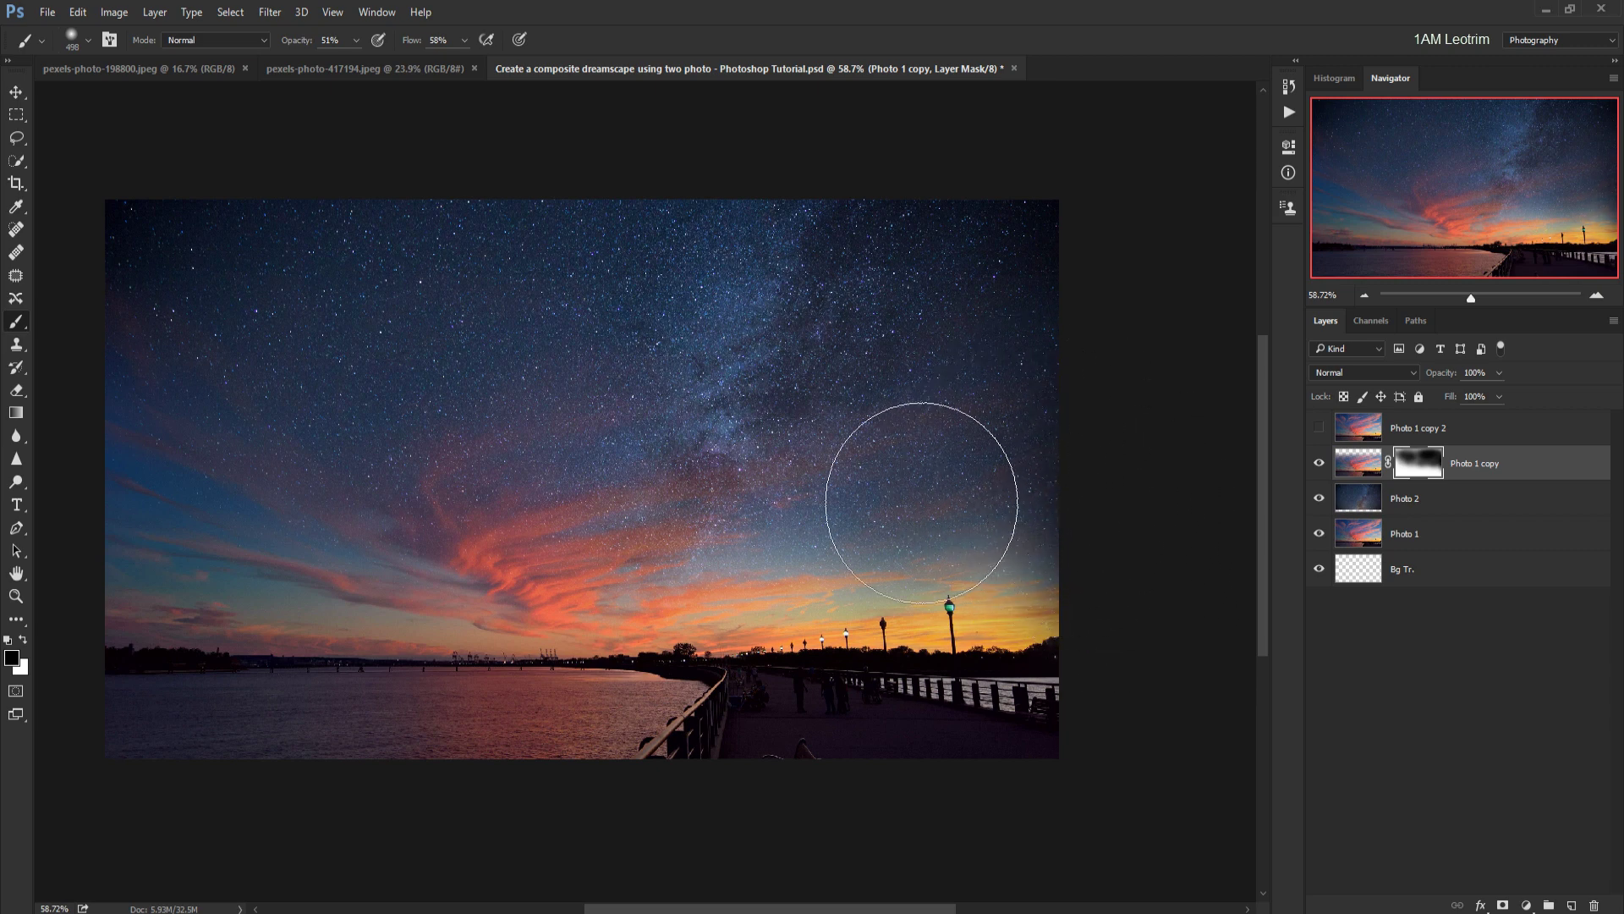
pyautogui.moveTo(922, 504)
pyautogui.mouseDown()
pyautogui.moveTo(837, 493)
pyautogui.moveTo(896, 522)
pyautogui.moveTo(669, 544)
pyautogui.mouseUp()
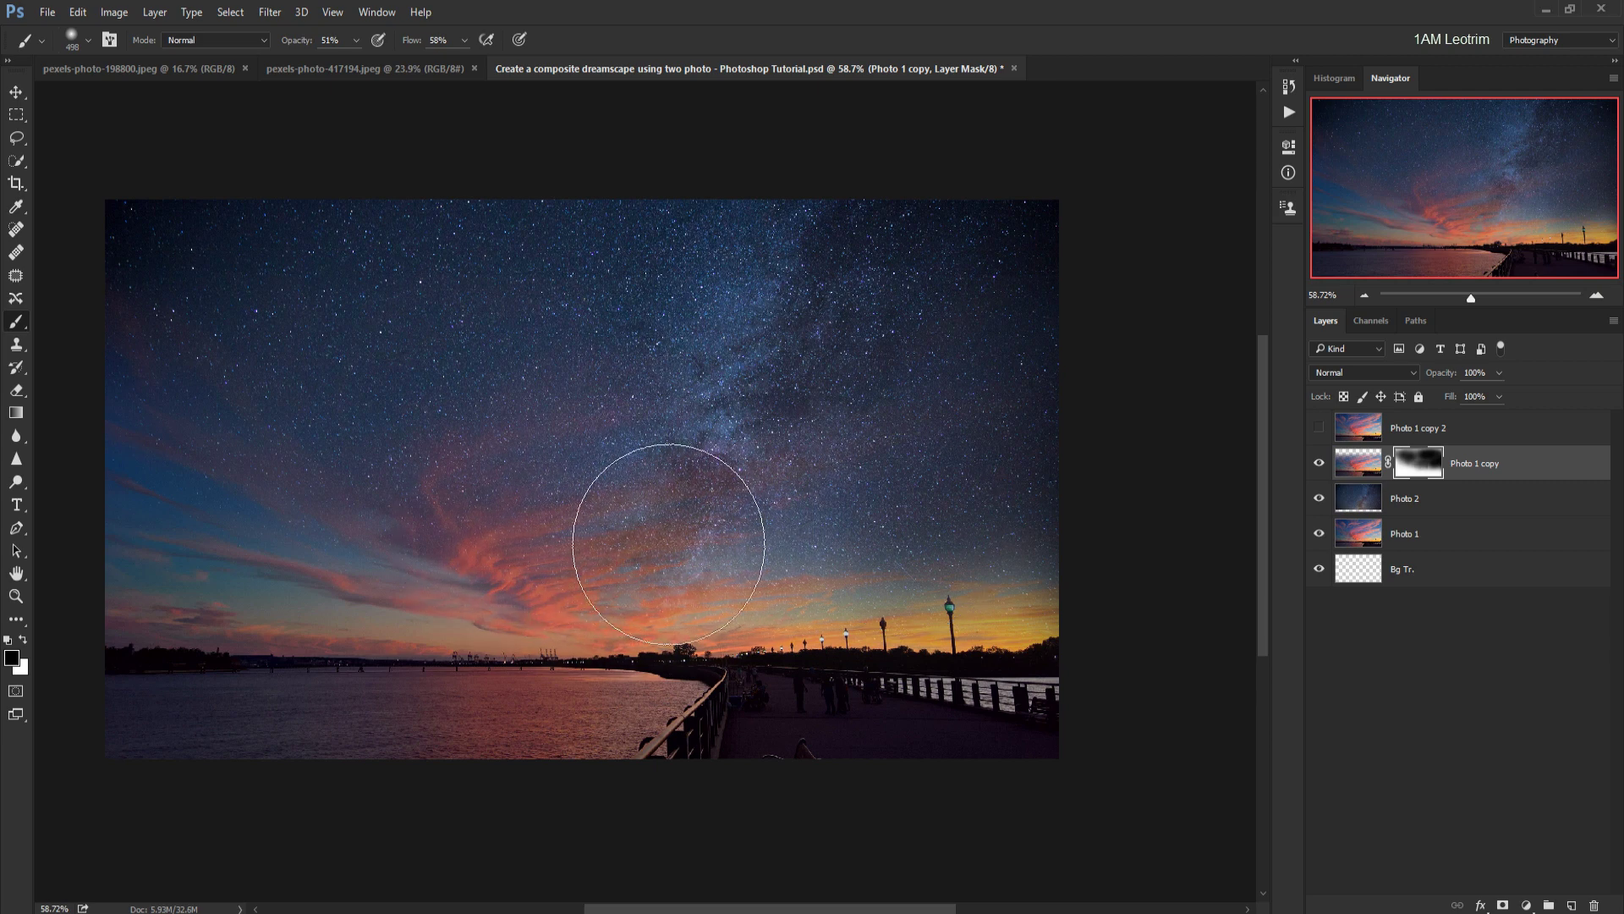
pyautogui.hscroll(-3, 543, 527)
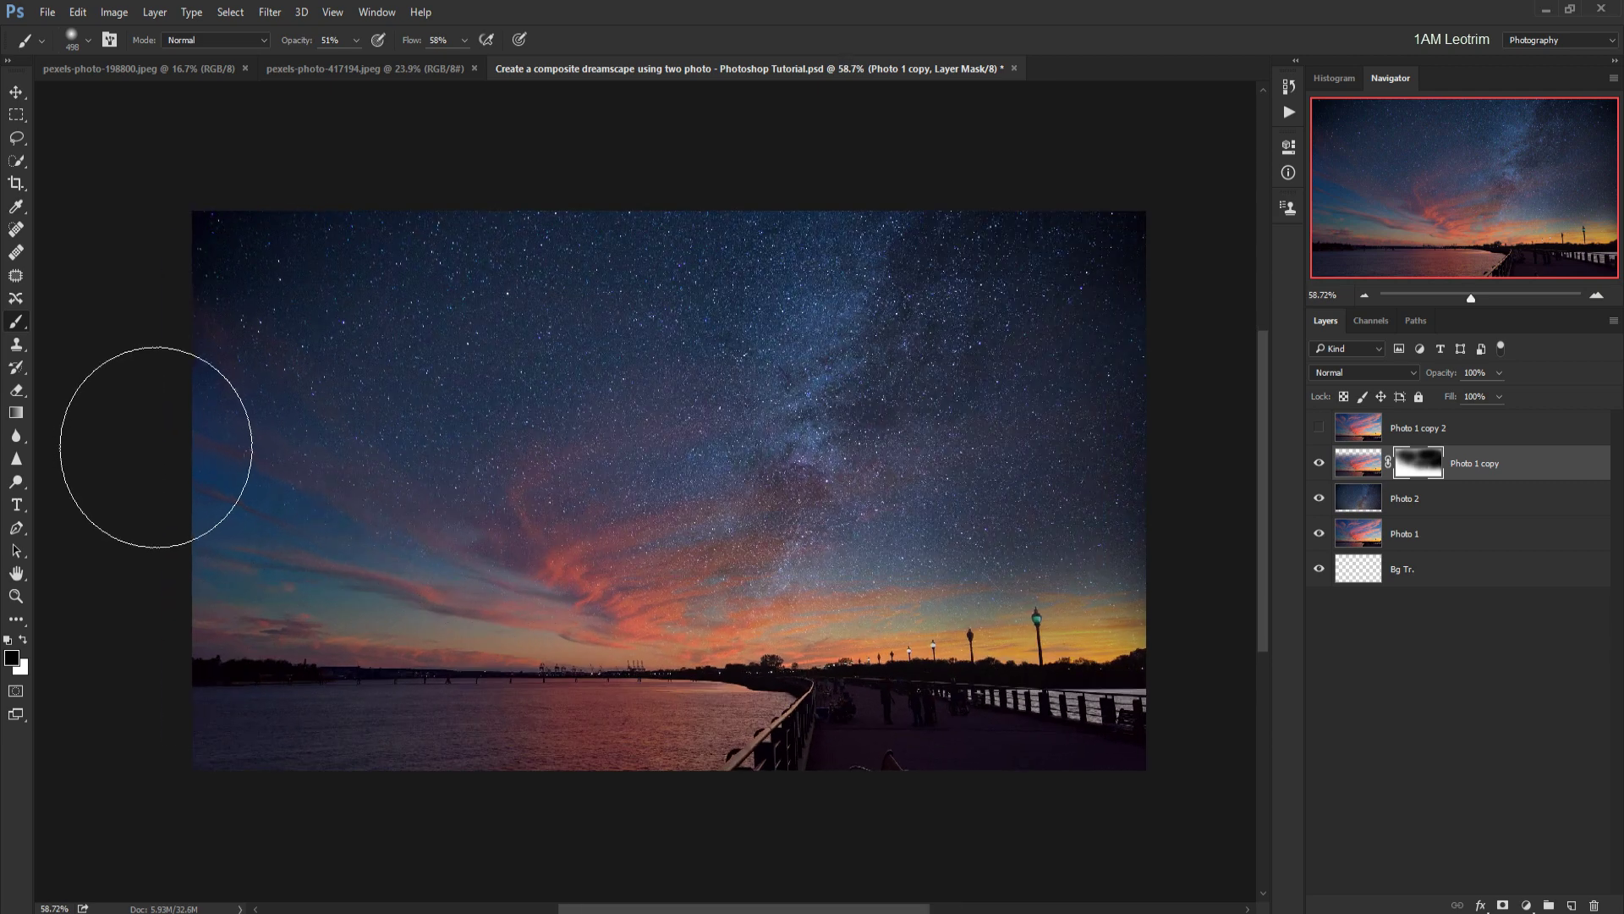
pyautogui.moveTo(156, 446)
pyautogui.mouseDown()
pyautogui.moveTo(290, 500)
pyautogui.moveTo(369, 472)
pyautogui.moveTo(164, 410)
pyautogui.moveTo(239, 337)
pyautogui.moveTo(554, 482)
pyautogui.moveTo(290, 499)
pyautogui.moveTo(356, 547)
pyautogui.moveTo(526, 533)
pyautogui.moveTo(442, 511)
pyautogui.moveTo(466, 503)
pyautogui.moveTo(783, 507)
pyautogui.moveTo(587, 507)
pyautogui.moveTo(536, 410)
pyautogui.mouseUp()
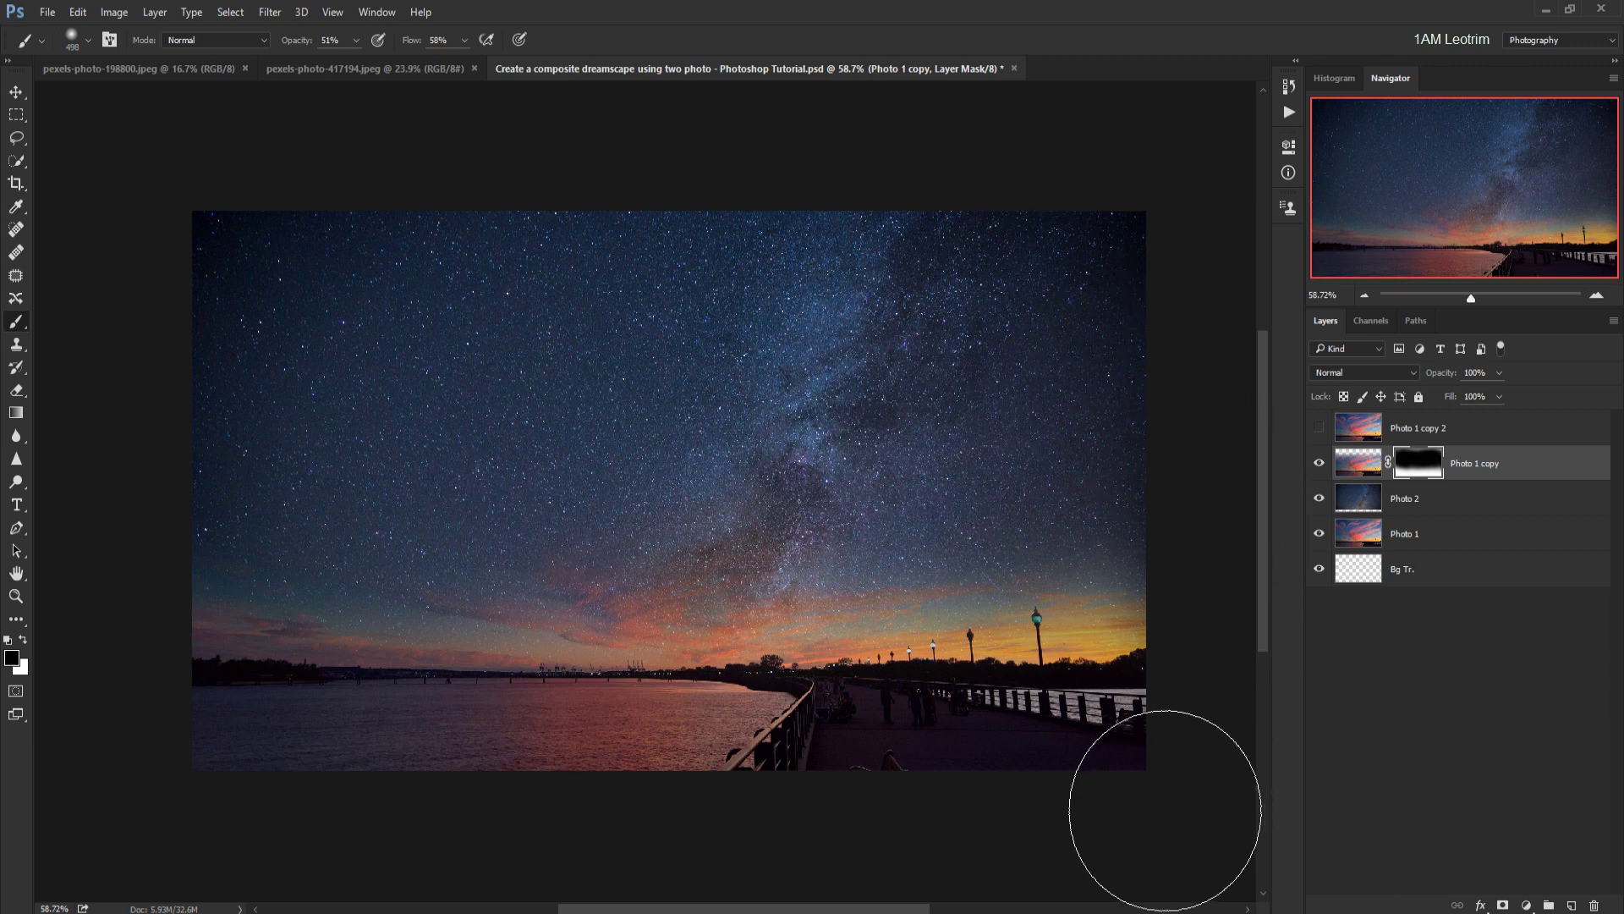
# Make Photo 1 copy 2 visible again at 14% opacity.
pyautogui.click(1318, 429)
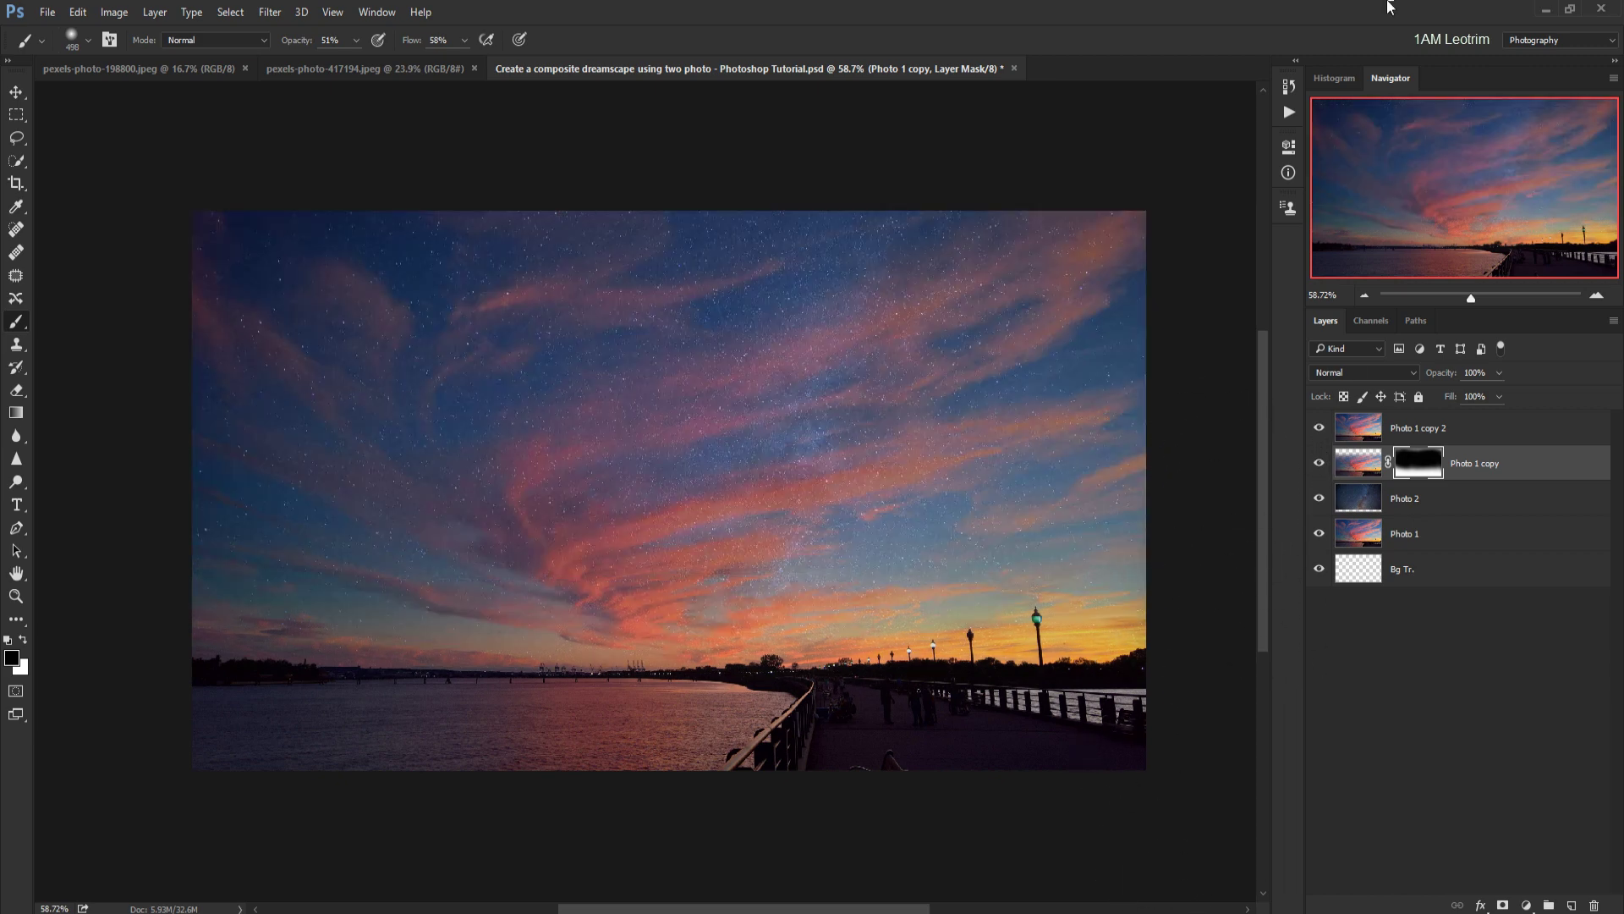
pyautogui.click(1499, 375)
pyautogui.moveTo(1467, 397)
pyautogui.mouseDown()
pyautogui.moveTo(1450, 395)
pyautogui.moveTo(1480, 394)
pyautogui.moveTo(1463, 391)
pyautogui.mouseUp()
pyautogui.click(1438, 427)
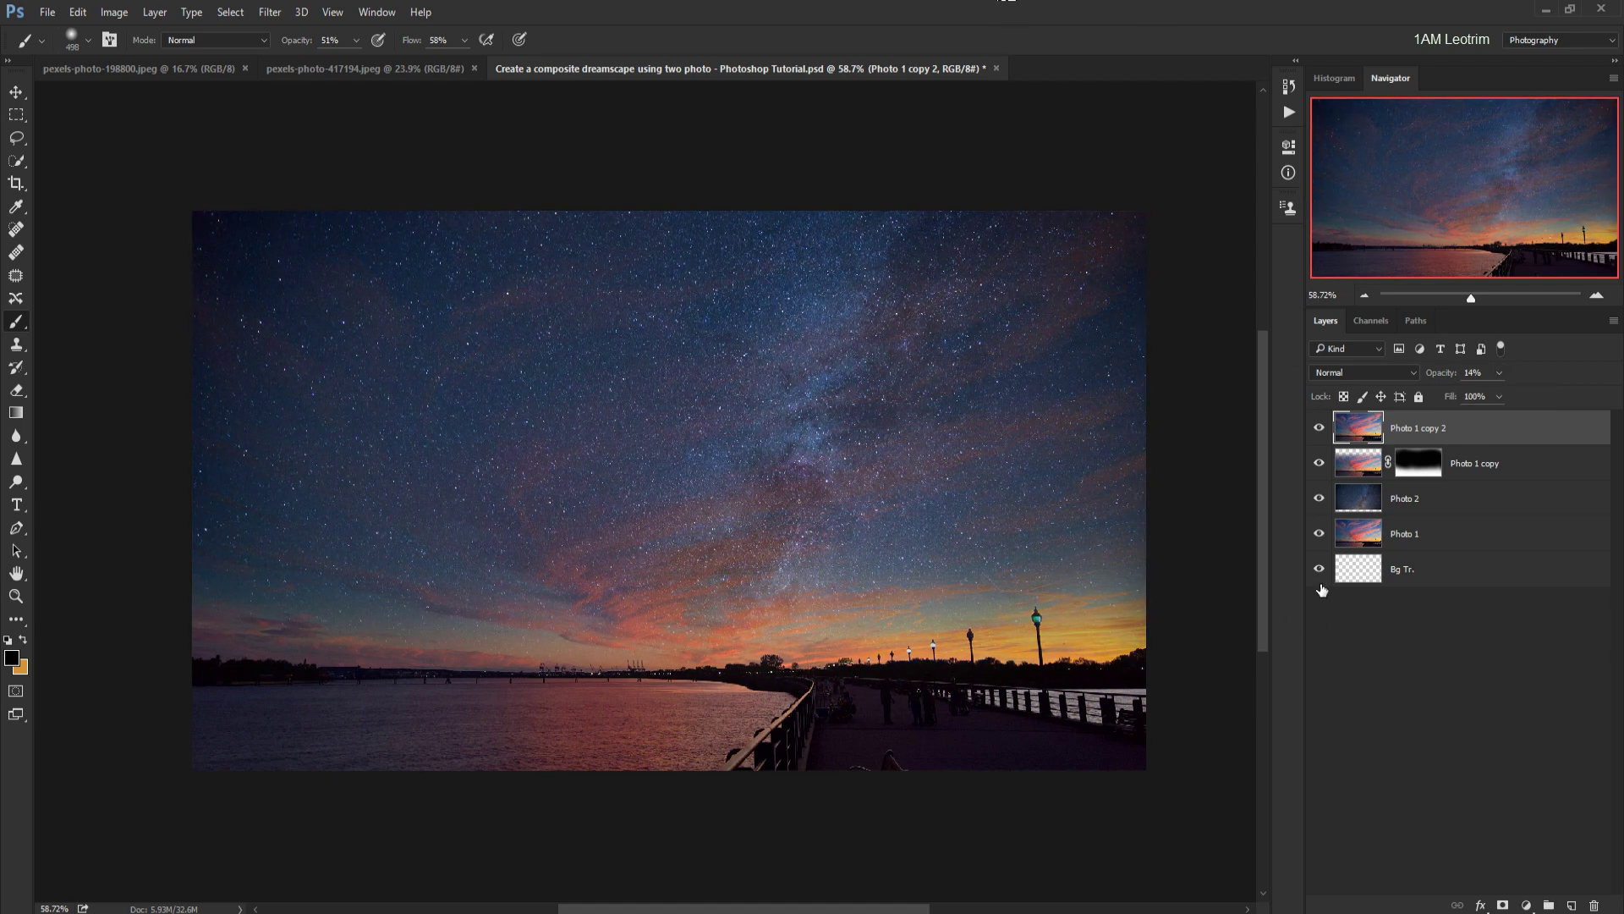
pyautogui.click(1526, 906)
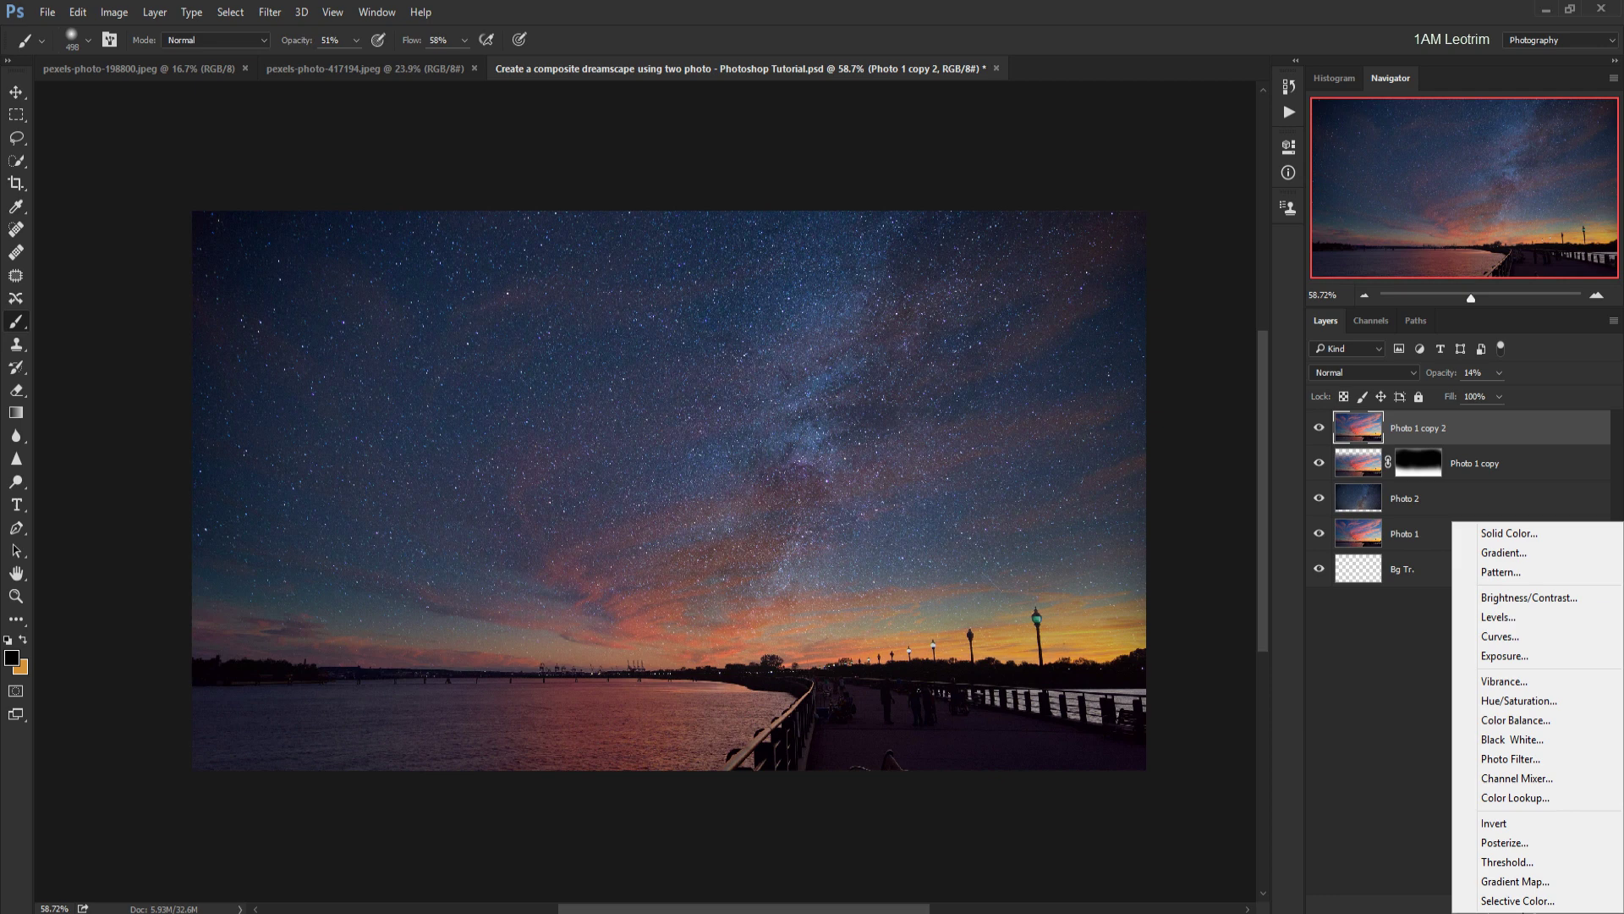
# Add a Gradient Map adjustment layer using the Violet, Orange preset.
pyautogui.click(1514, 878)
pyautogui.click(1121, 203)
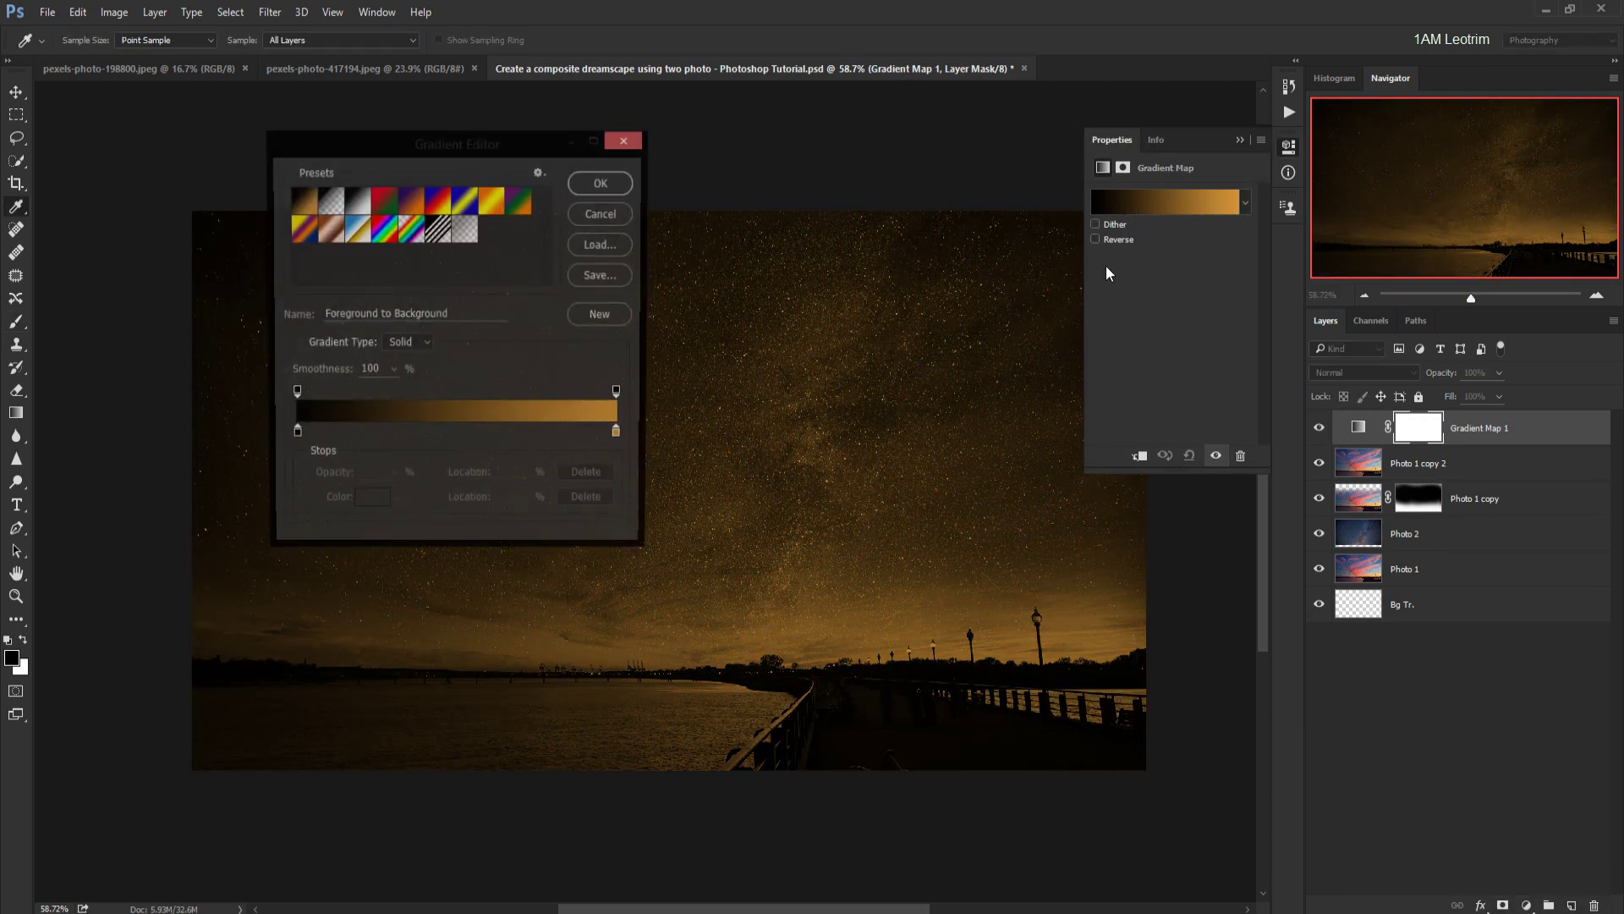
pyautogui.click(415, 204)
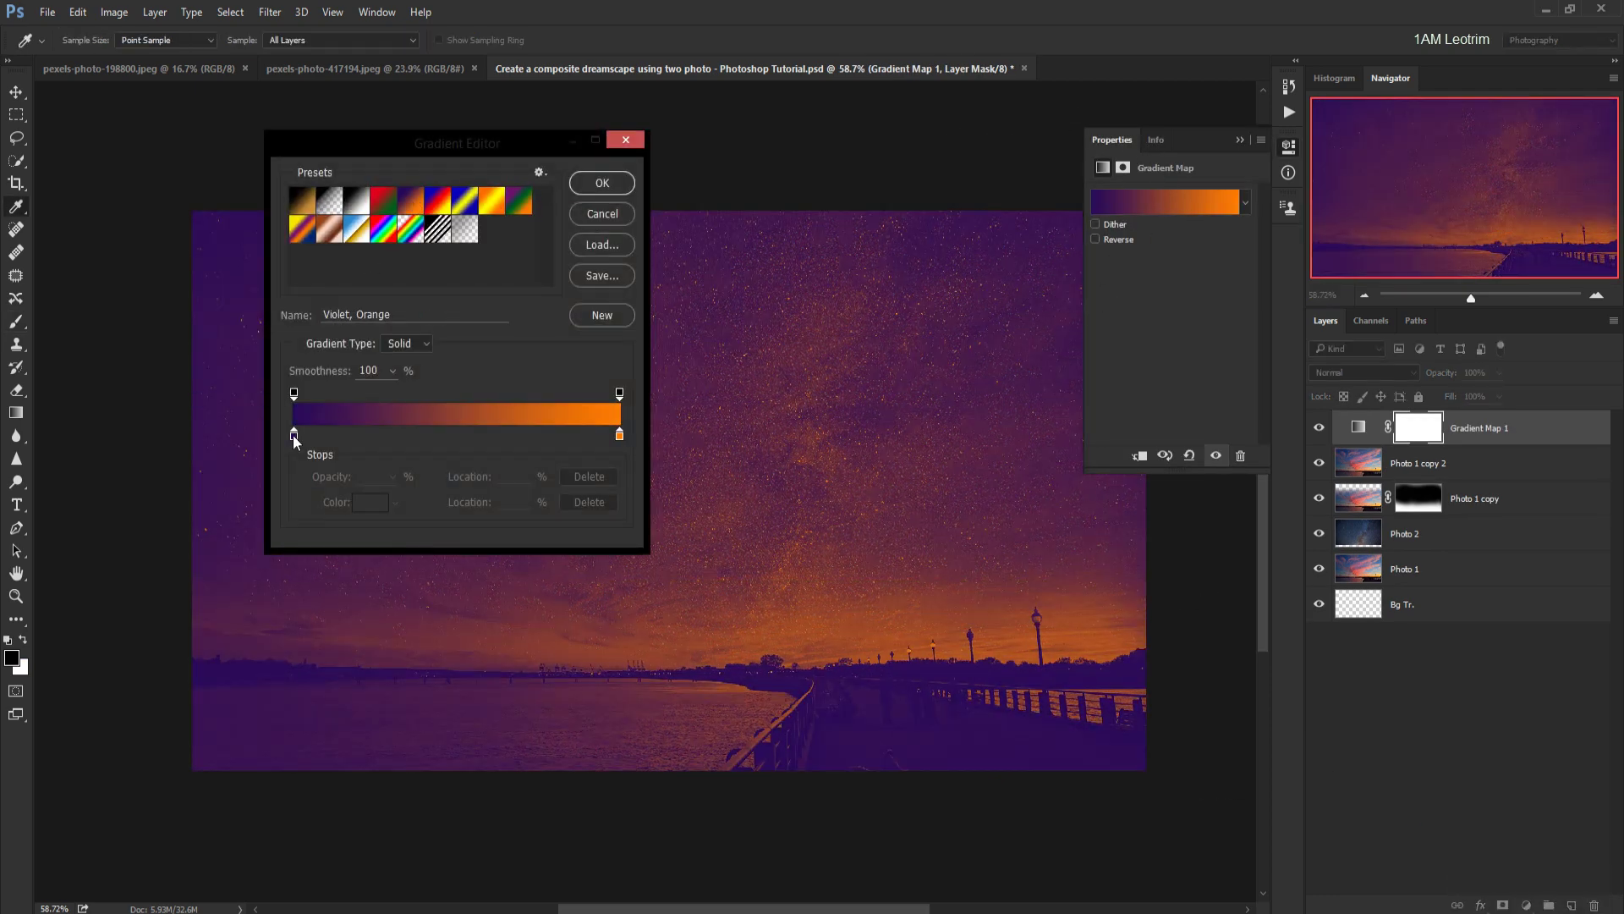
# Change the gradient's dark stop to blue 1e4761 and confirm the gradient.
pyautogui.doubleClick(293, 437)
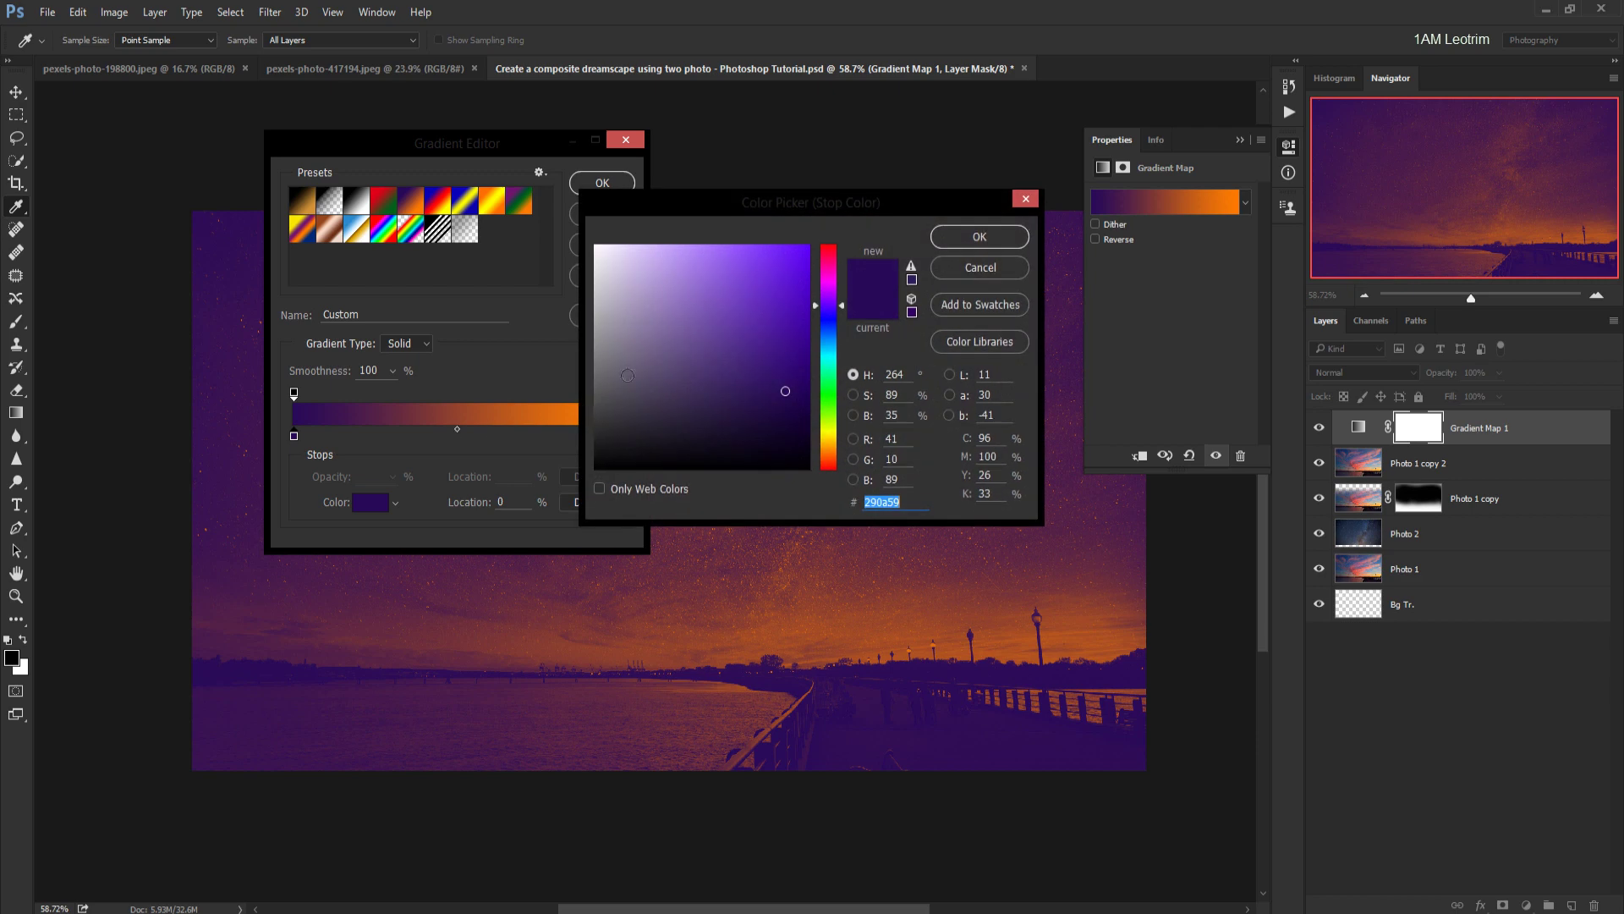
pyautogui.click(828, 344)
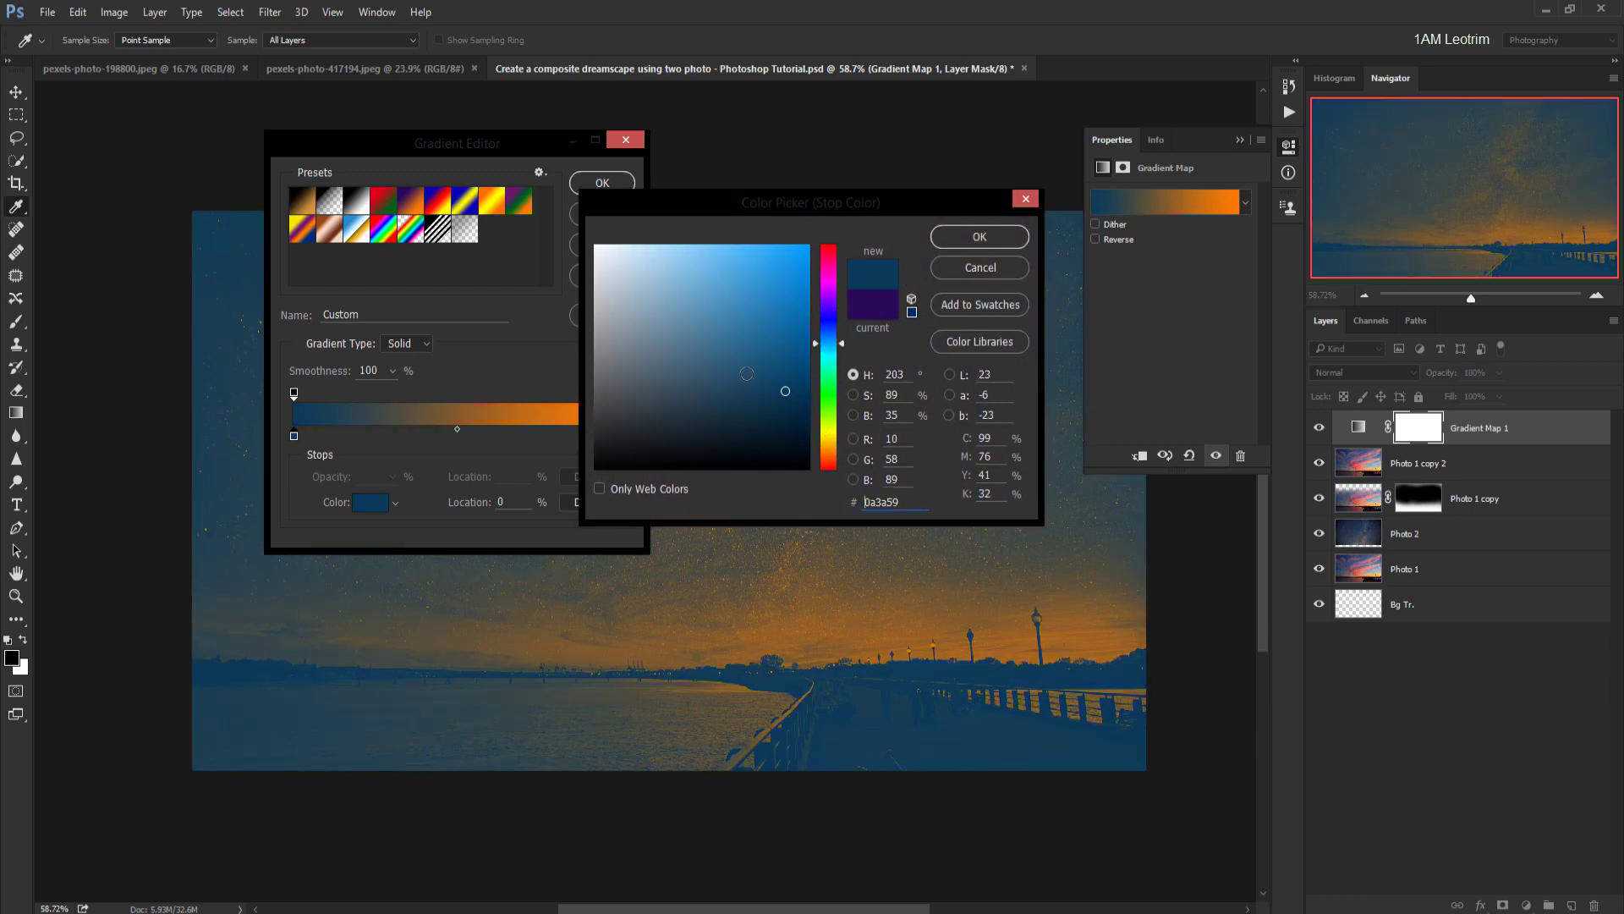
pyautogui.click(744, 384)
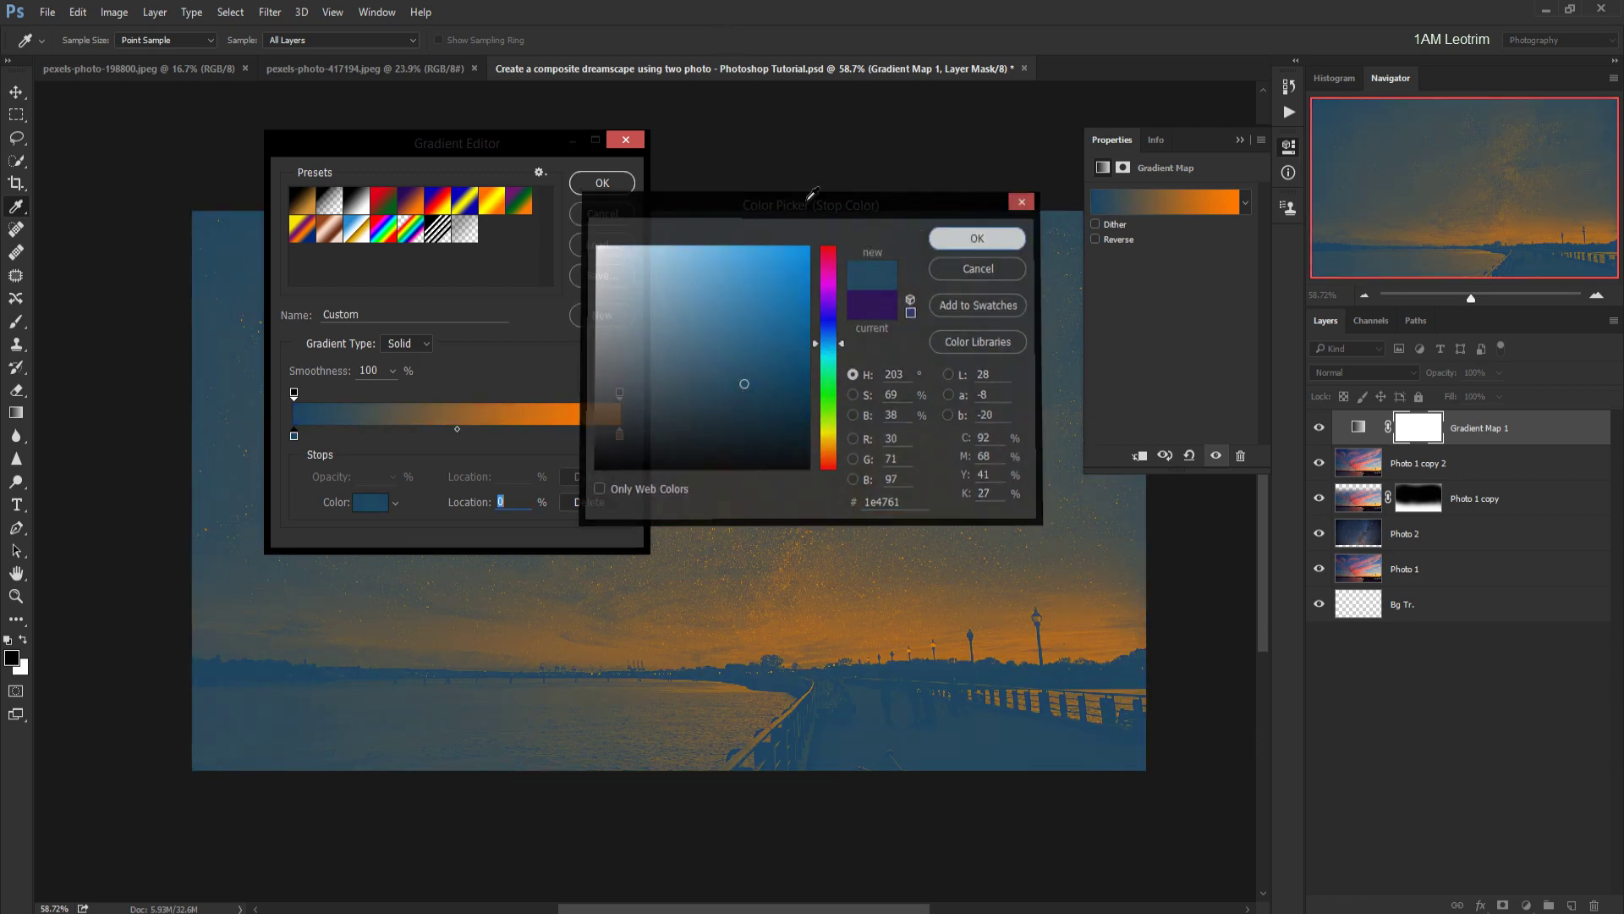
pyautogui.click(977, 242)
pyautogui.click(625, 183)
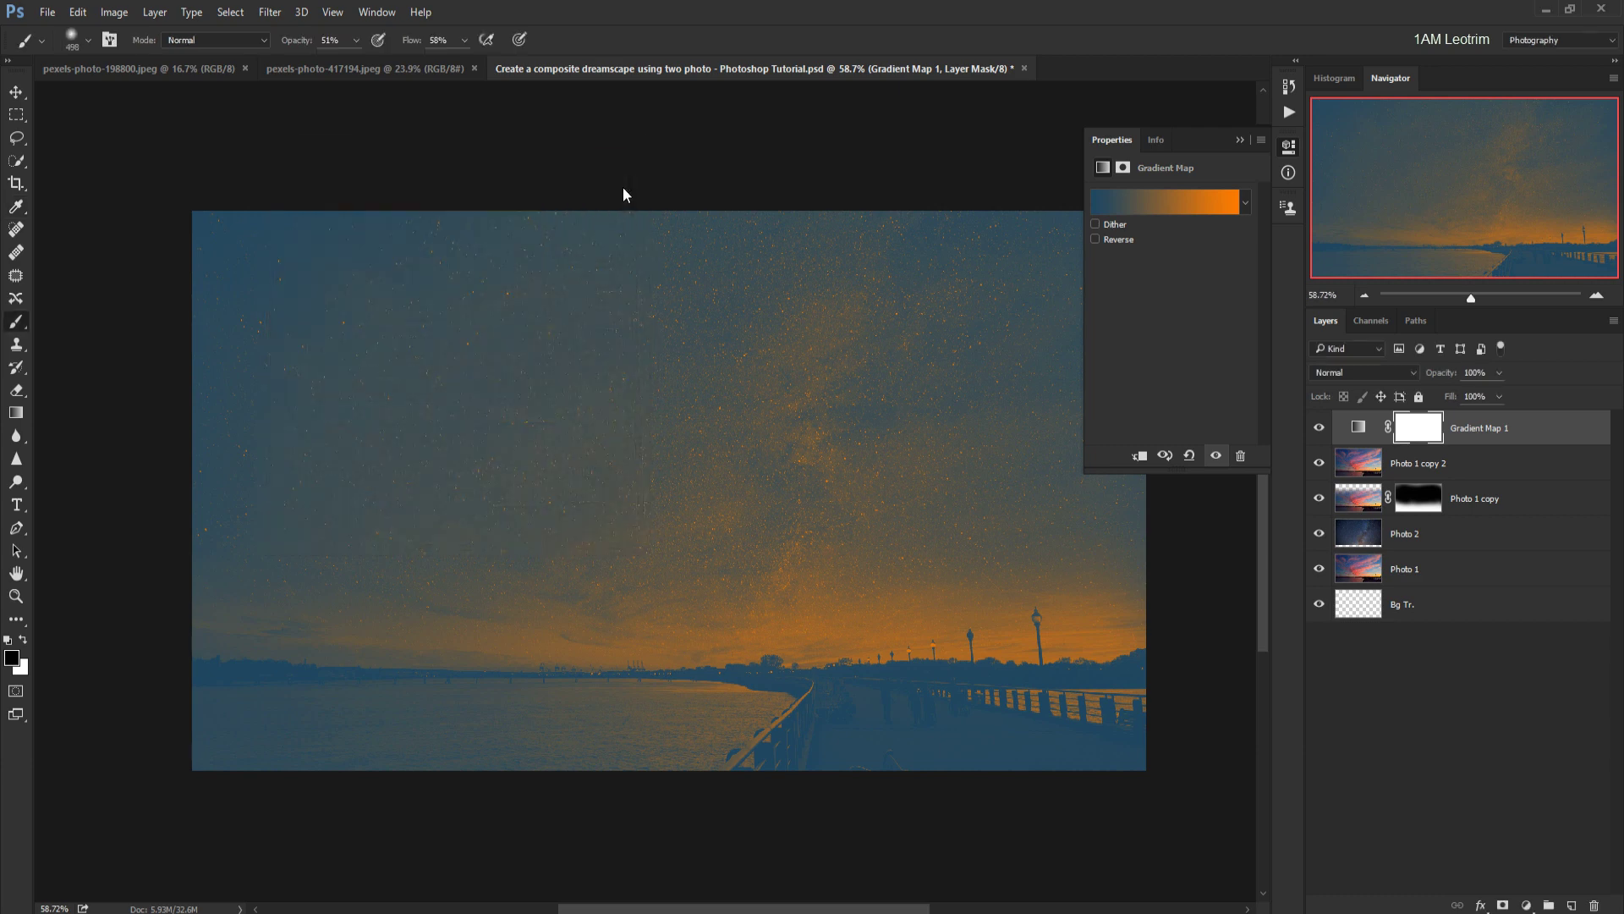
pyautogui.click(1240, 143)
# Set Gradient Map 1 to Soft Light blend mode at 46% opacity.
pyautogui.click(1345, 373)
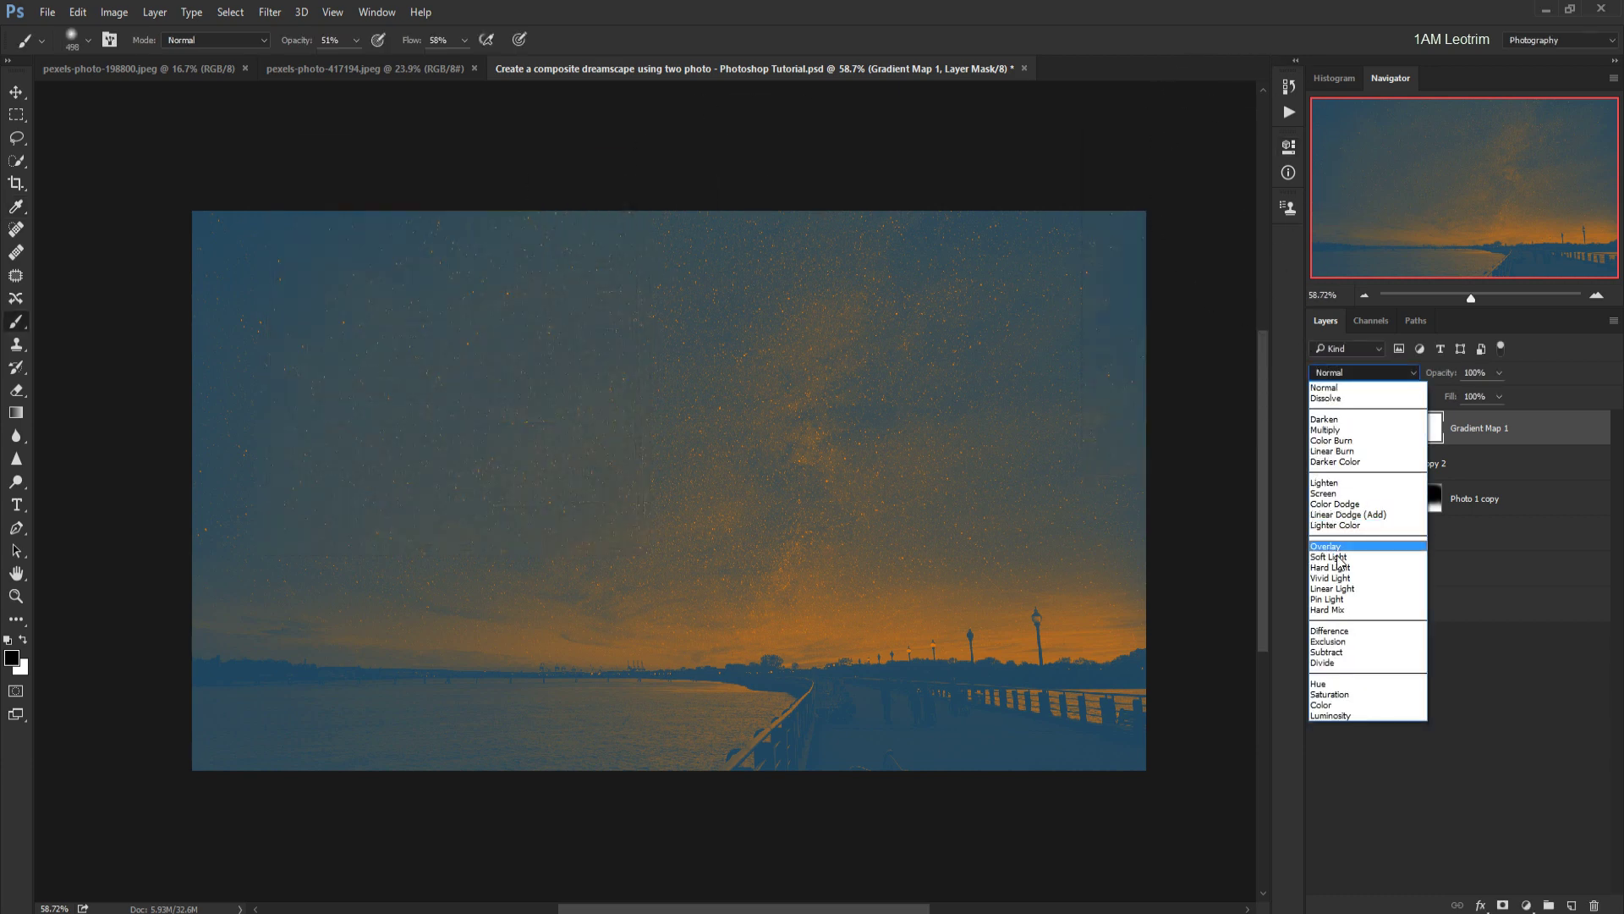
pyautogui.click(1348, 556)
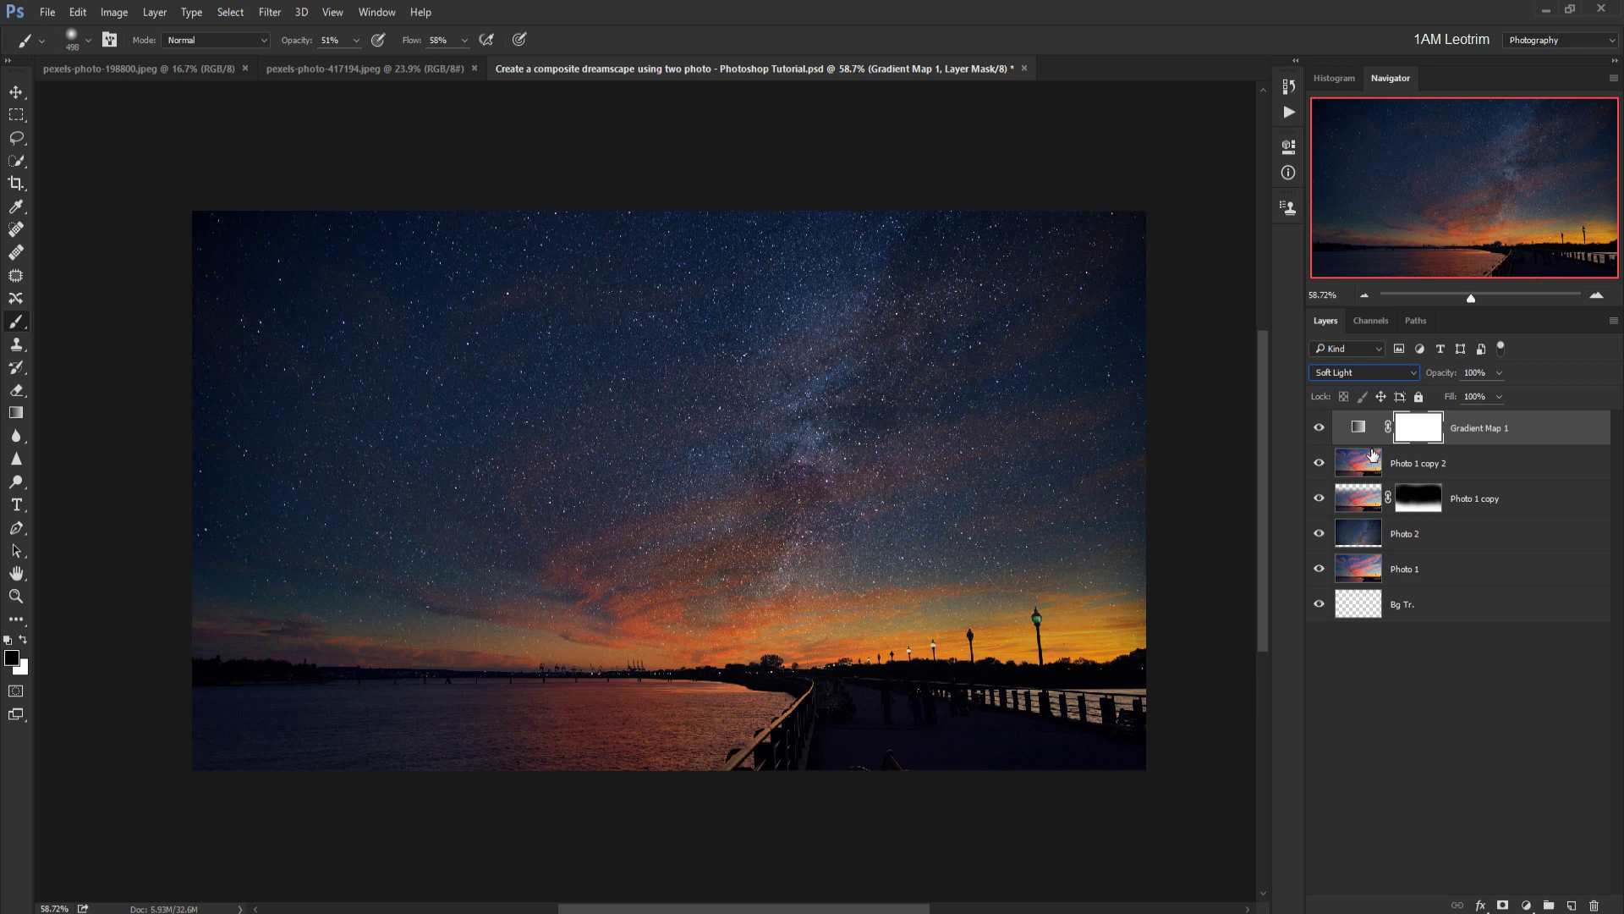
pyautogui.click(1495, 373)
pyautogui.moveTo(1467, 398); pyautogui.dragTo(1464, 399)
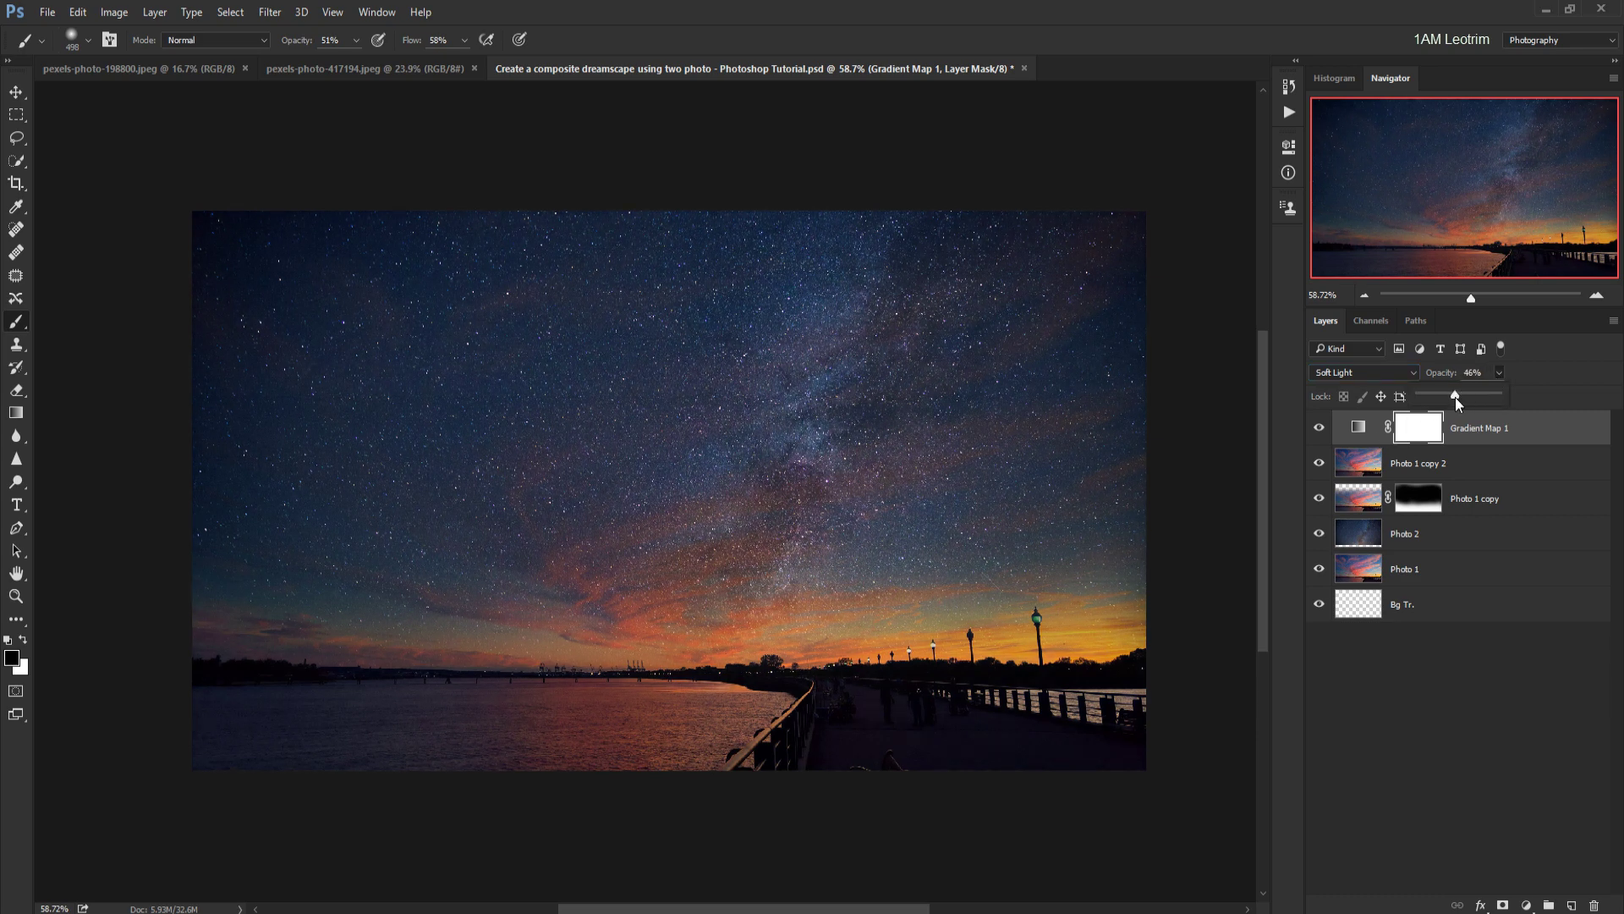
pyautogui.click(17, 115)
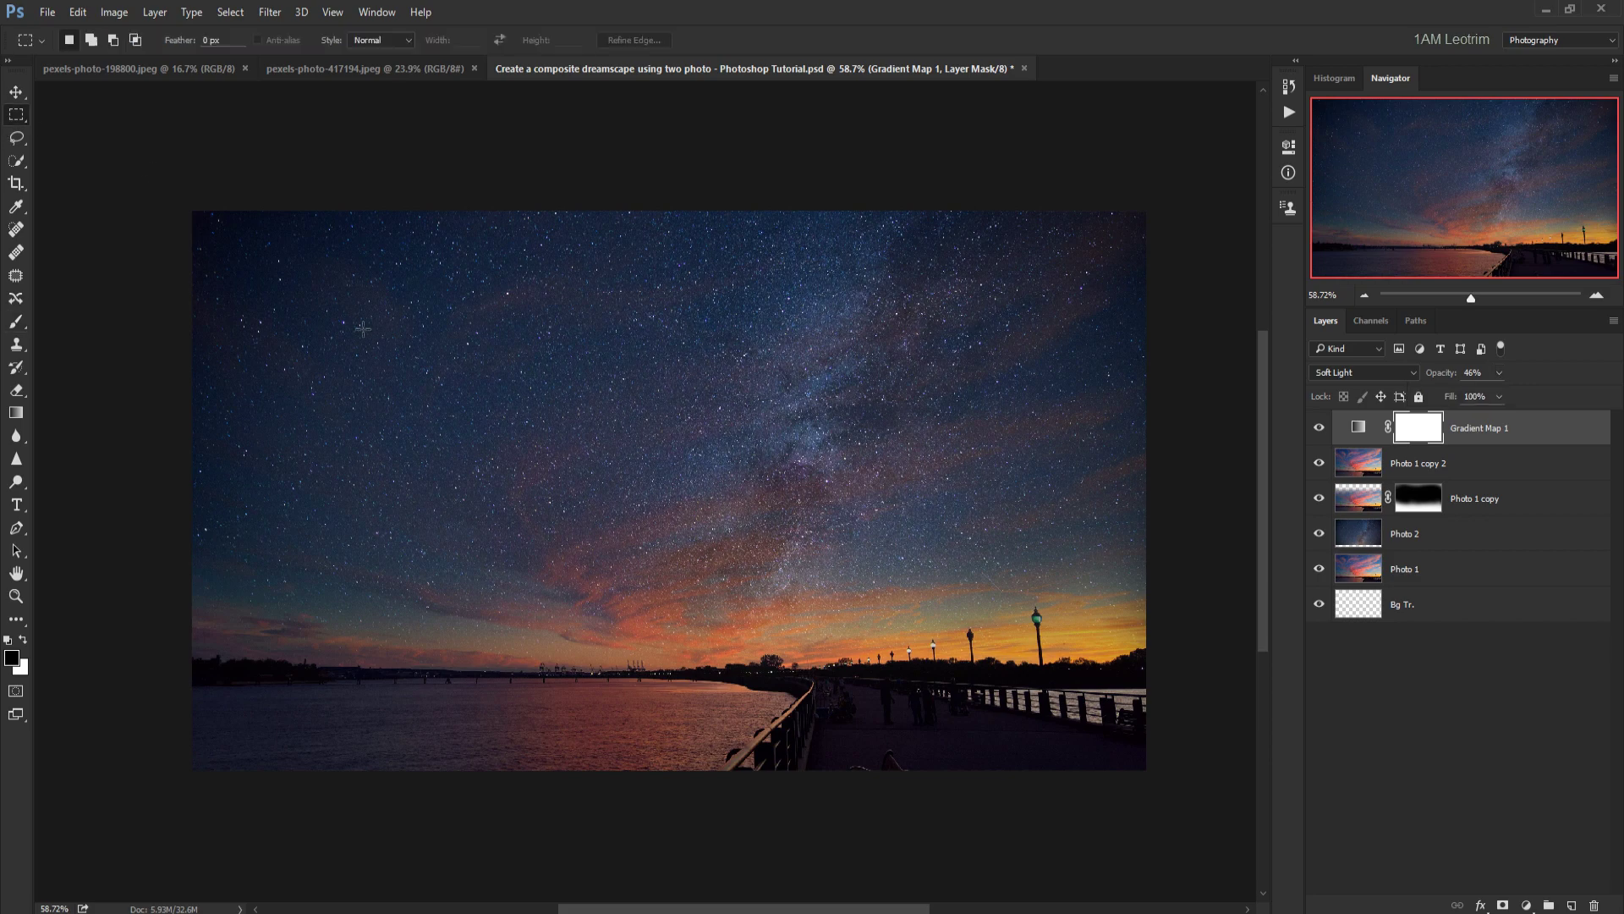